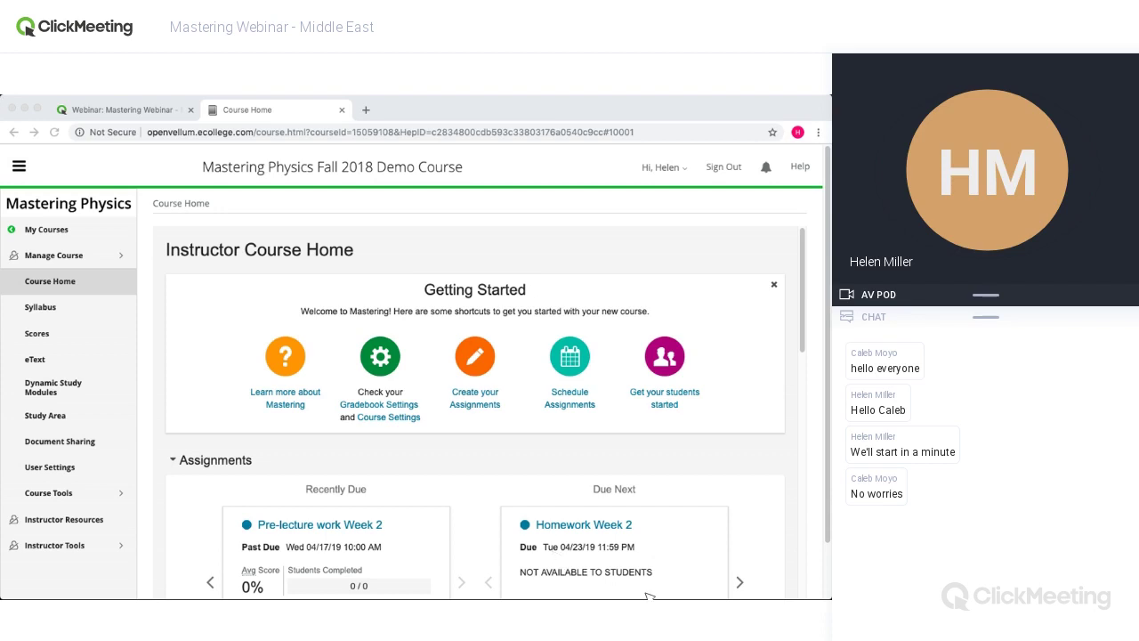
- Look through the recently due and upcoming assignments on the instructor course home page
left_click(406, 462)
scroll(486, 410, "down", 3)
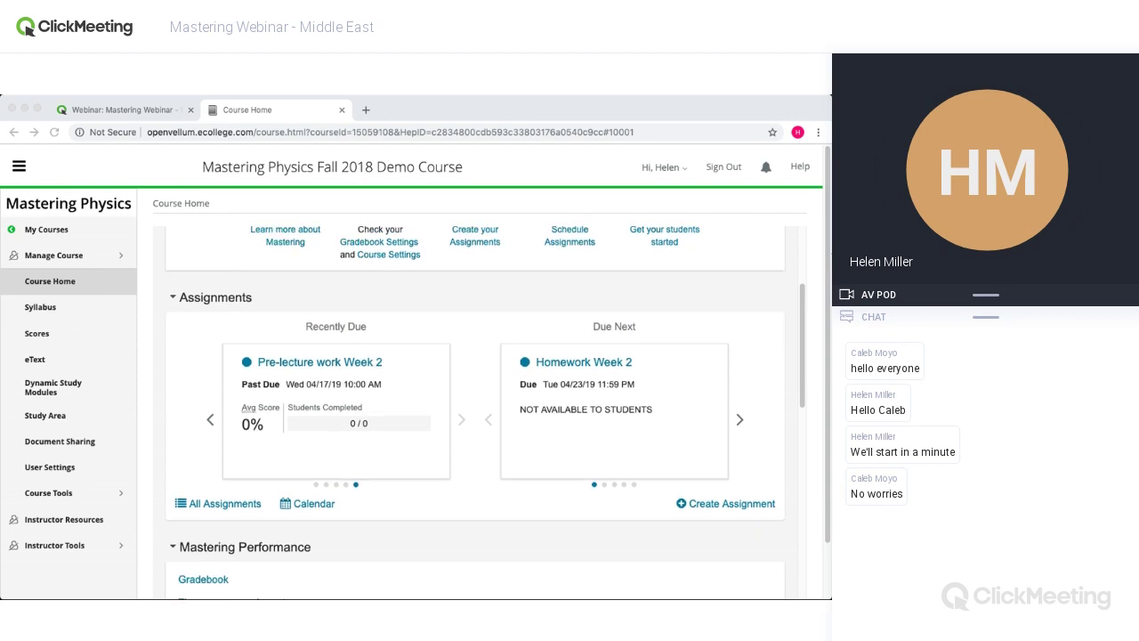
left_click(740, 419)
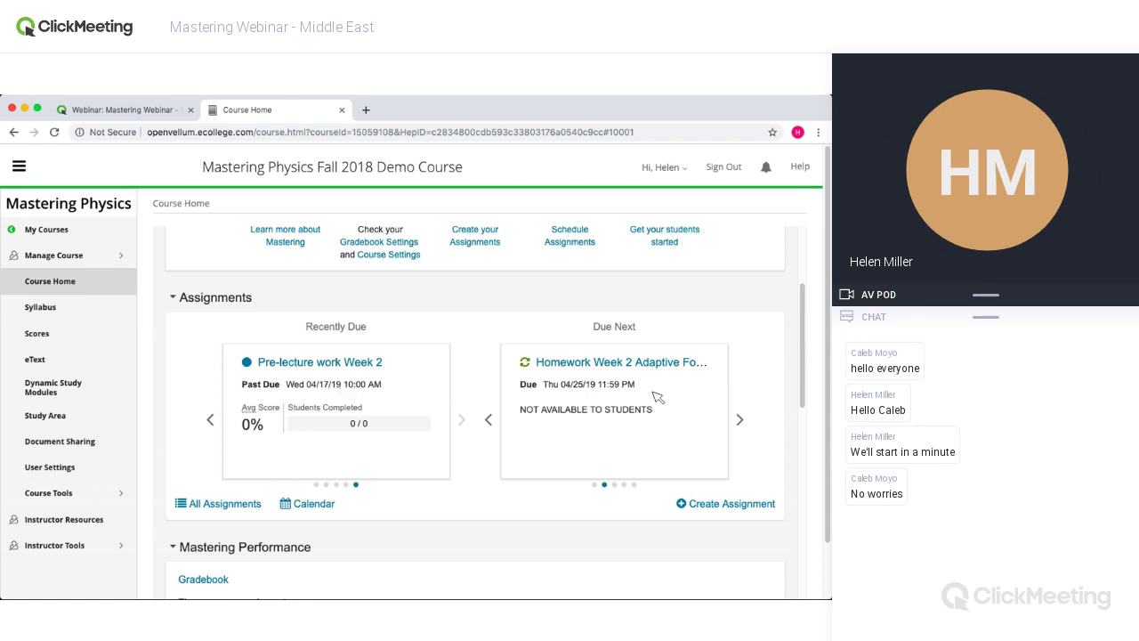
left_click(489, 420)
scroll(765, 520, "down", 1)
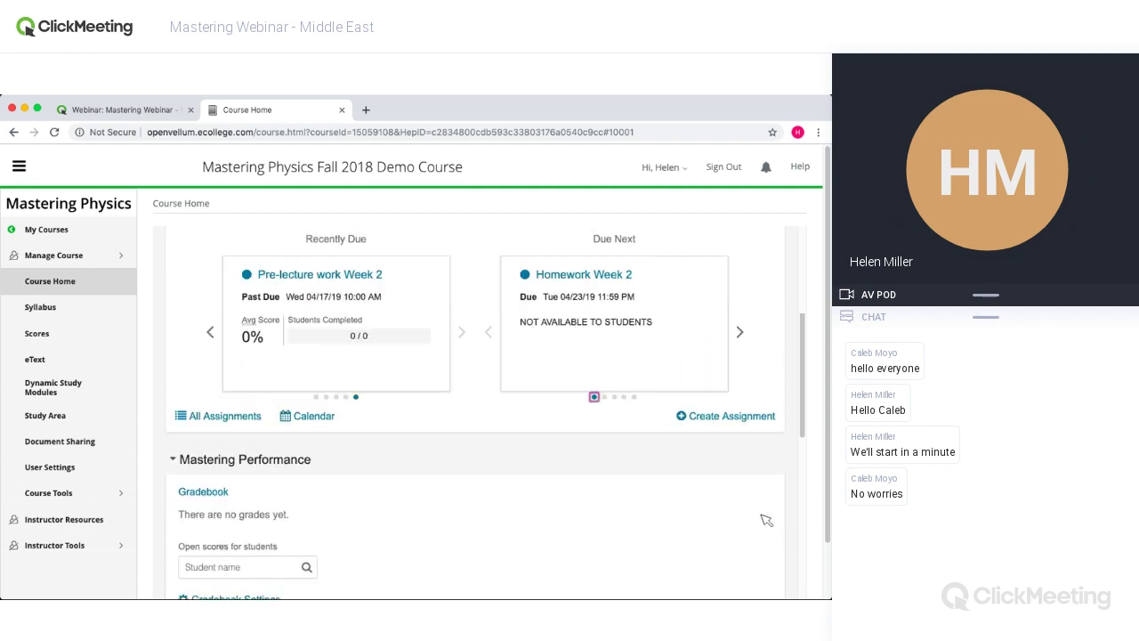
- Create a new assignment titled Homework Week 5 in the Homework category and continue to its item selection
scroll(767, 520, "up", 1)
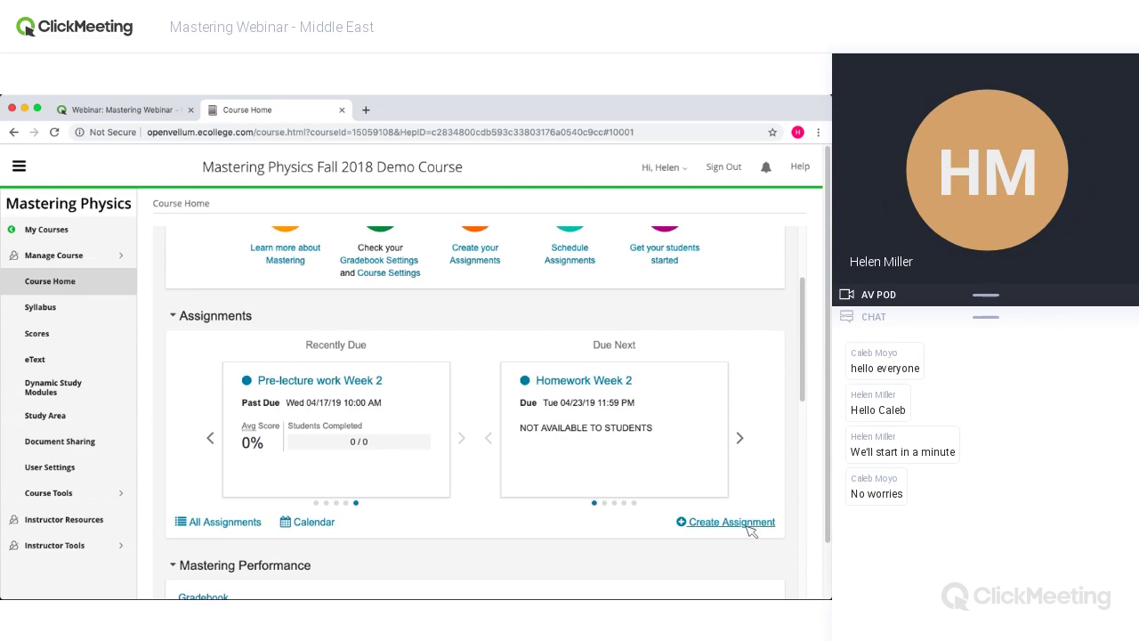
left_click(732, 521)
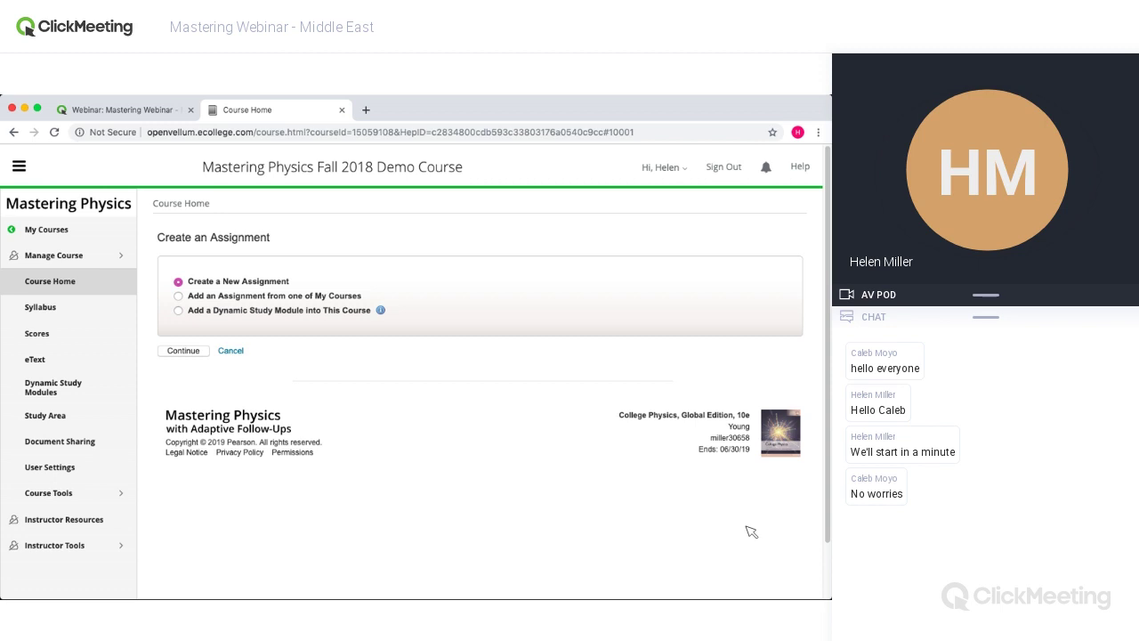
left_click(184, 351)
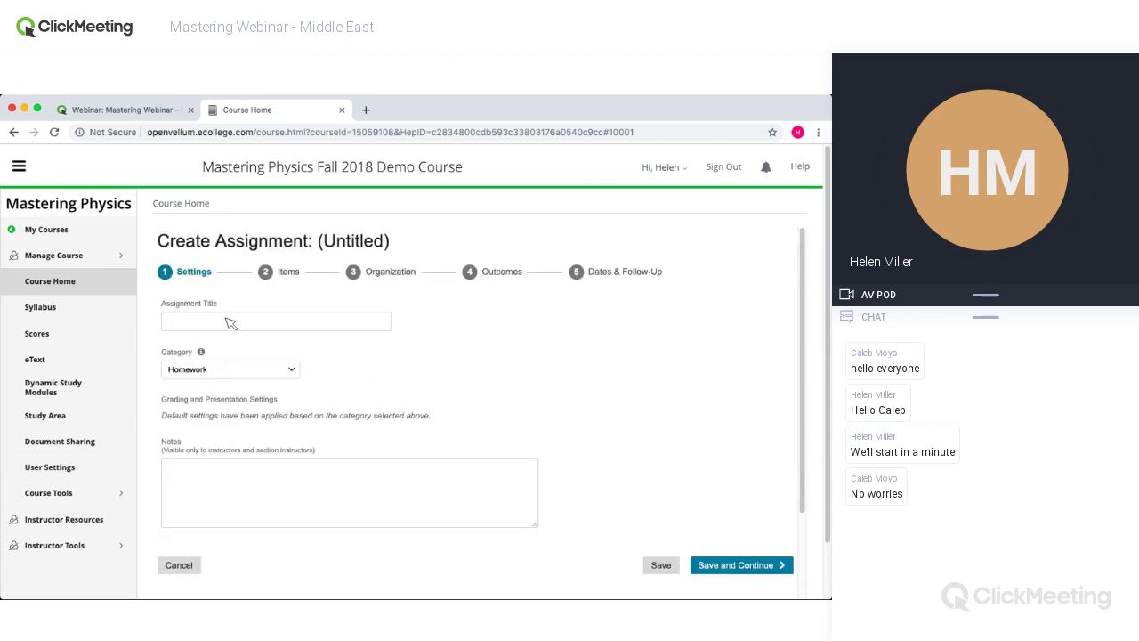
left_click(230, 323)
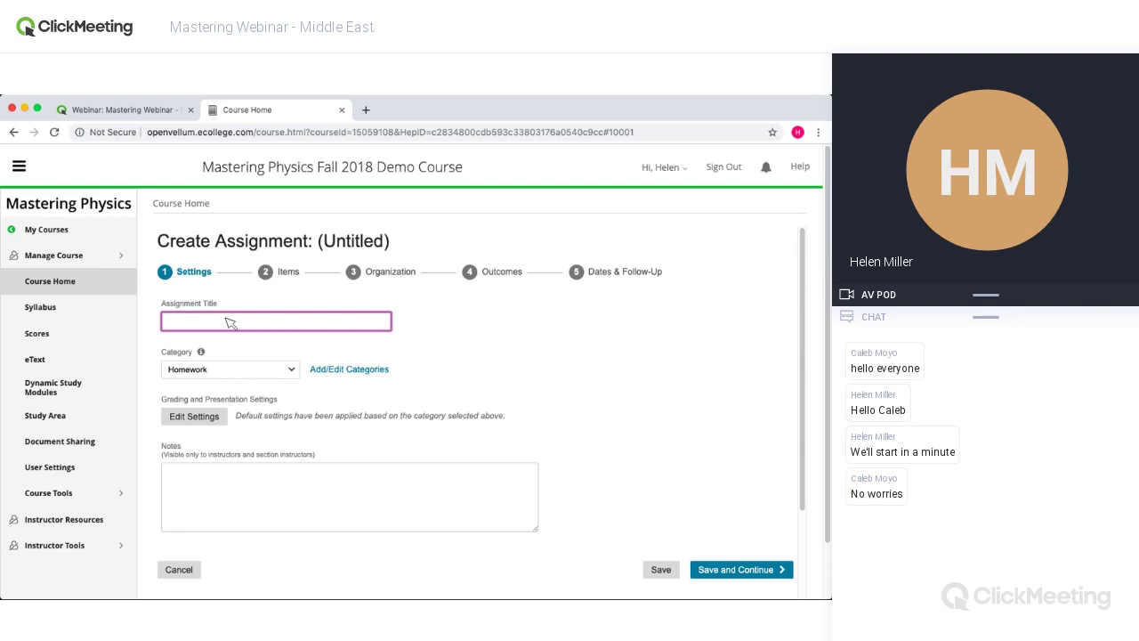
type("Homework Week 5")
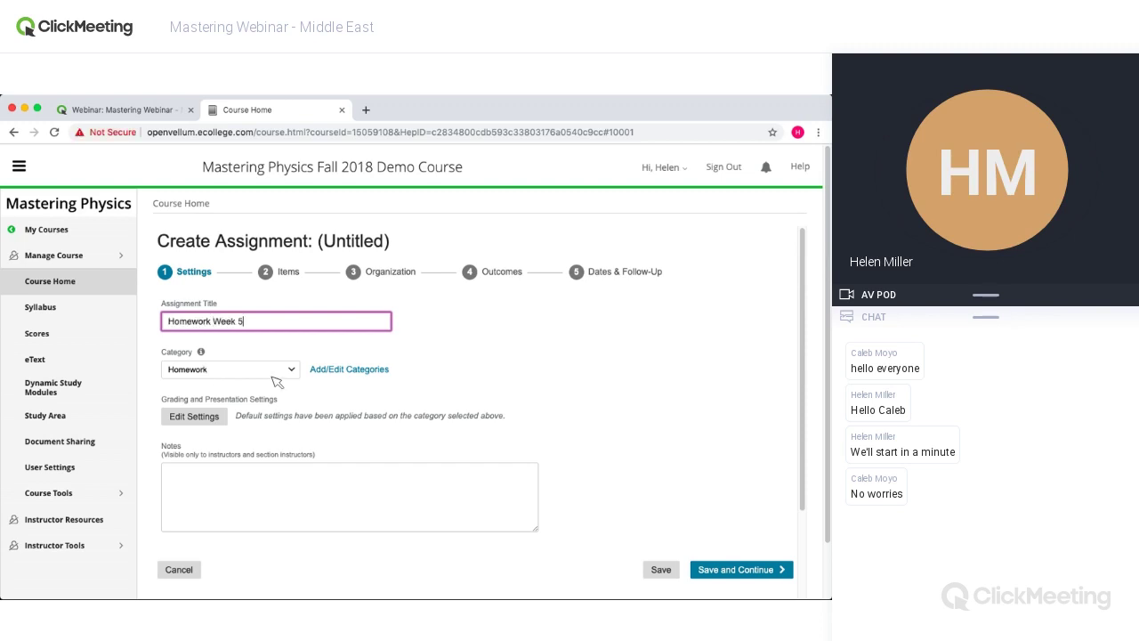
left_click(735, 571)
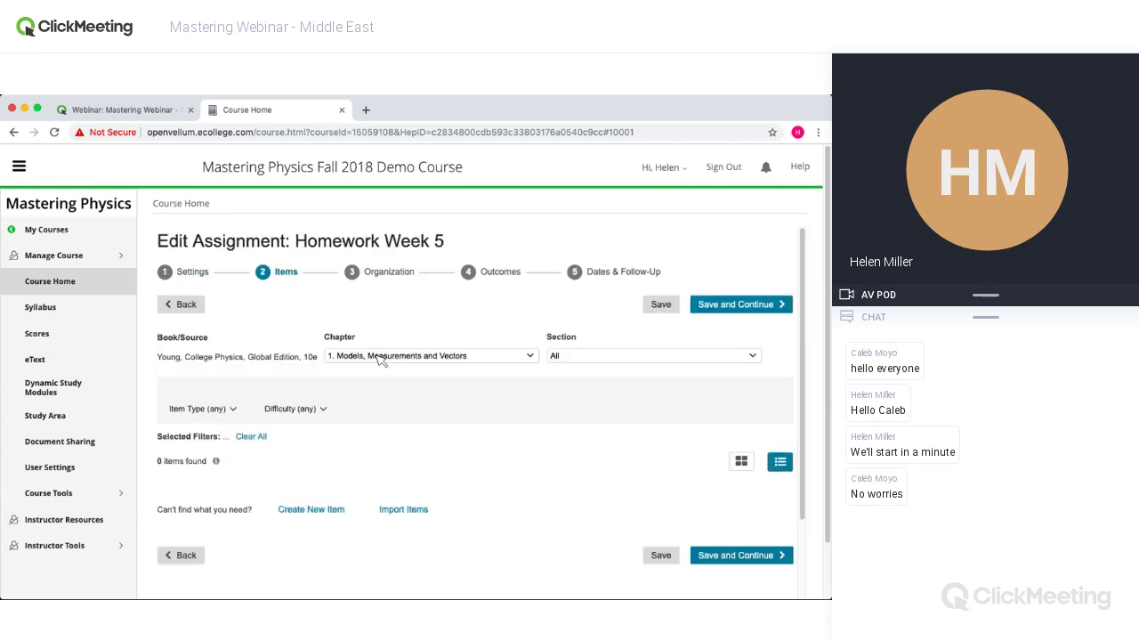
- Set the chapter for the assignment items to 5. Applications of Newton's Laws
left_click(534, 357)
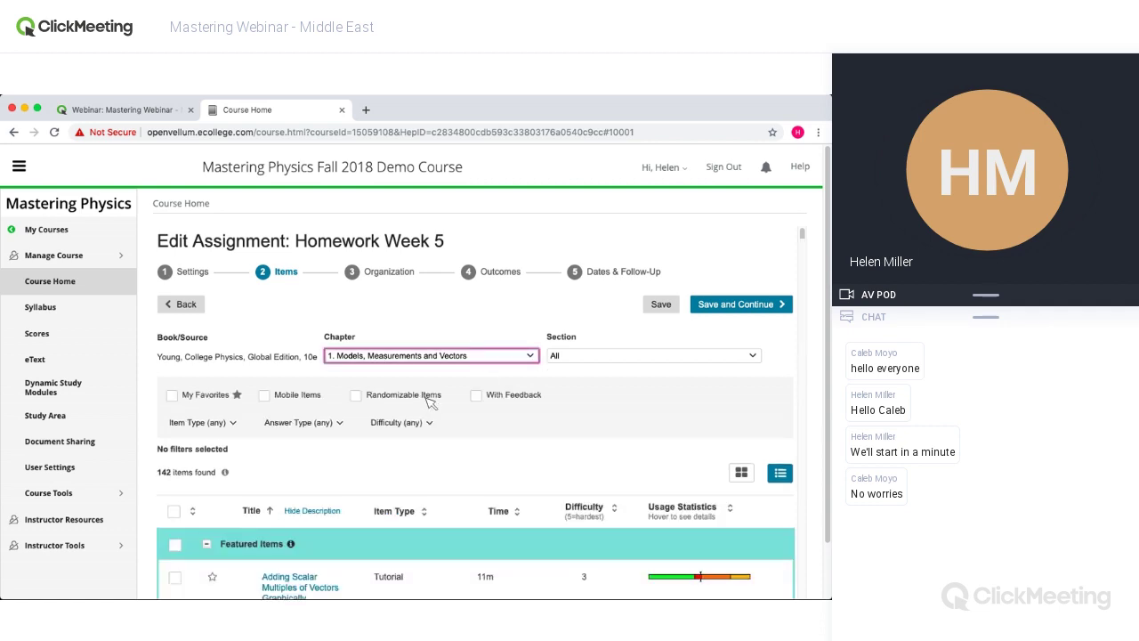
key("Down")
key("Down")
key("Down")
key("Down")
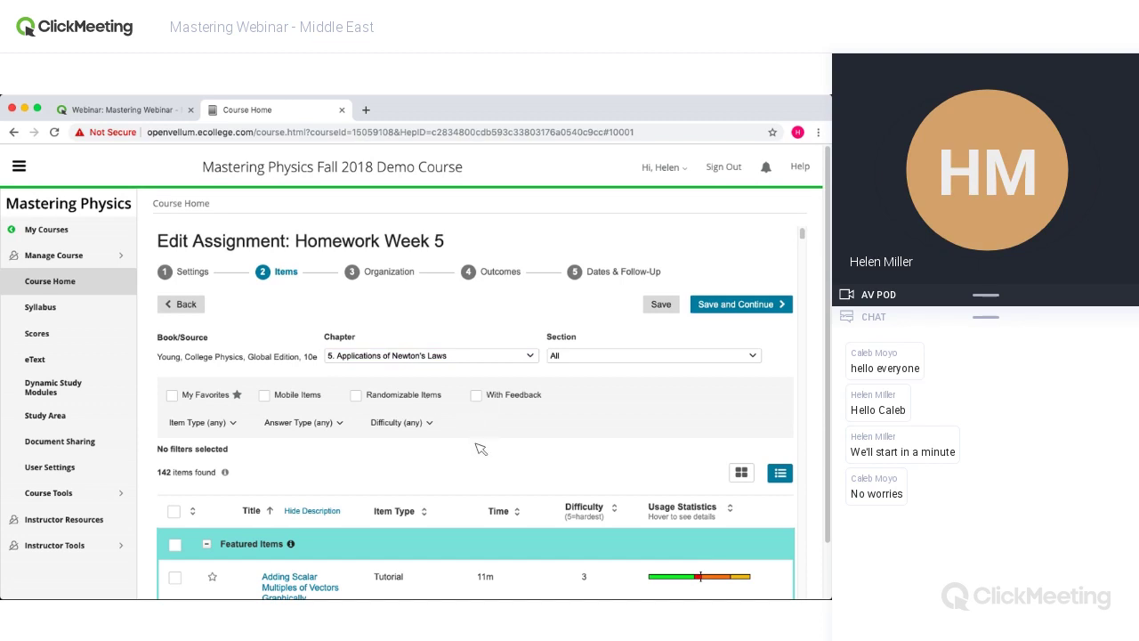
- Examine the item list for the chapter, including its number of items and the available filters
scroll(486, 463, "down", 2)
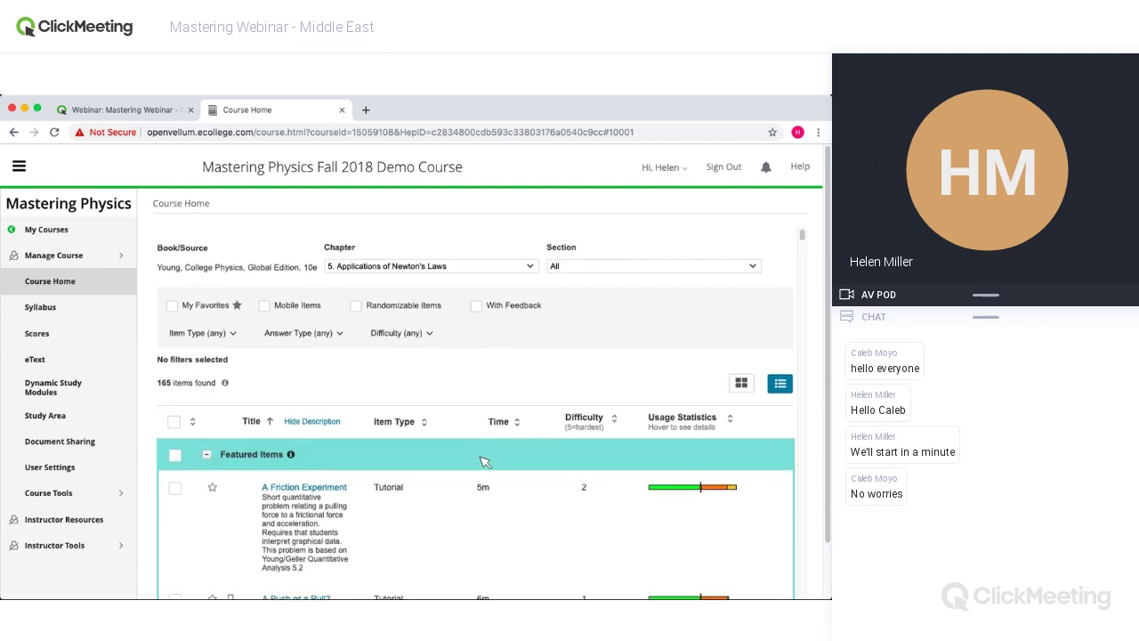
scroll(409, 534, "down", 10)
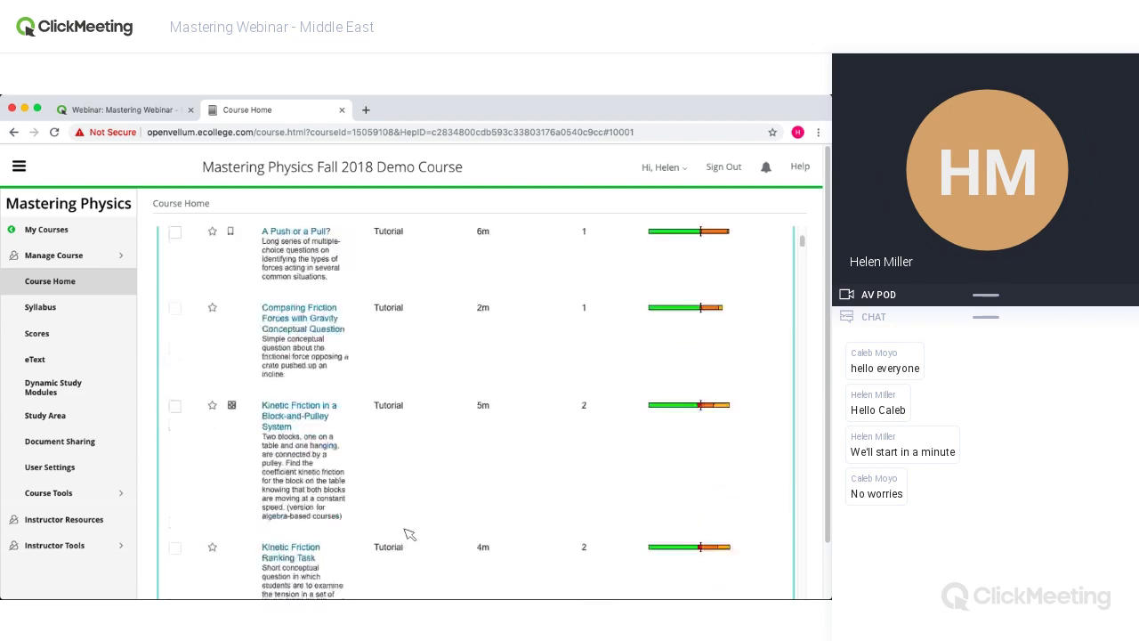
scroll(410, 534, "up", 15)
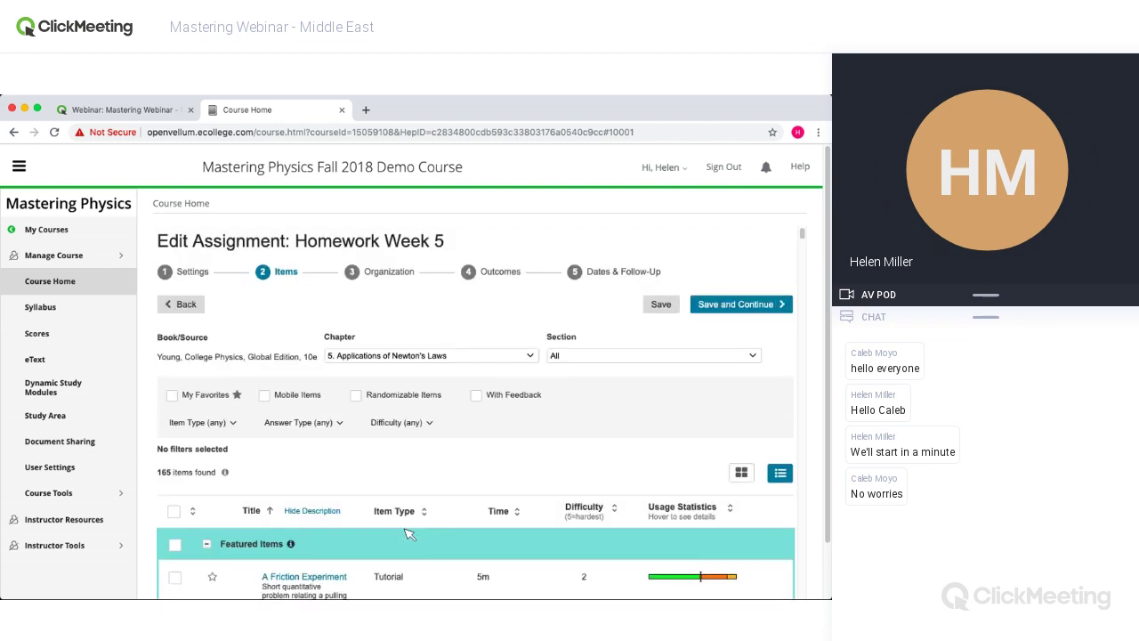
scroll(410, 534, "down", 1)
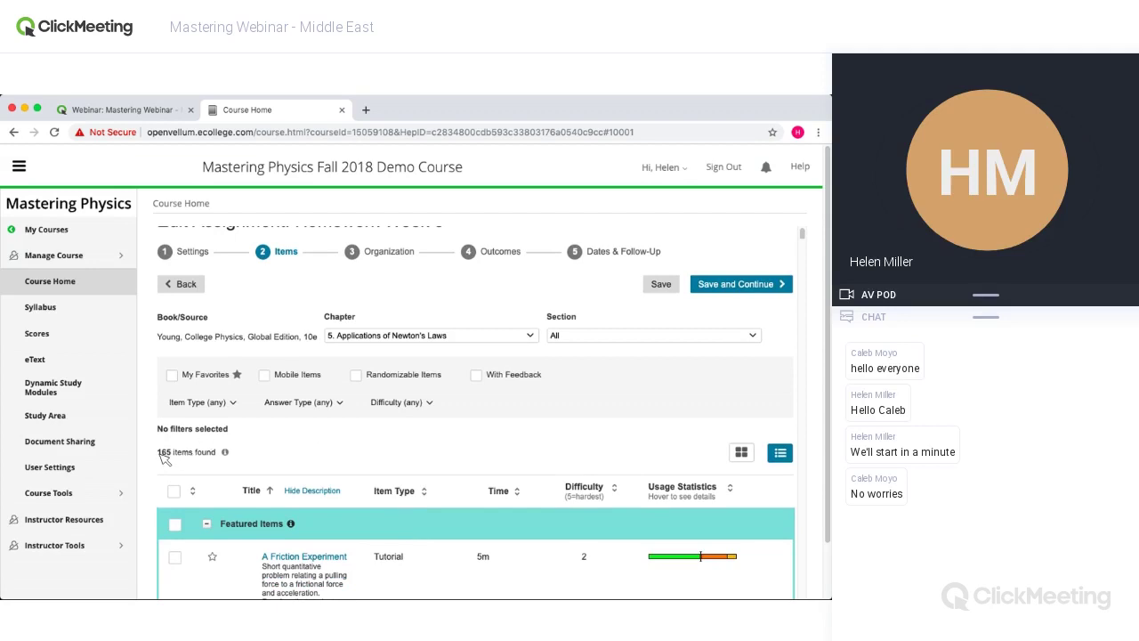
left_click_drag(158, 453, 177, 456)
left_click(255, 456)
scroll(424, 437, "down", 3)
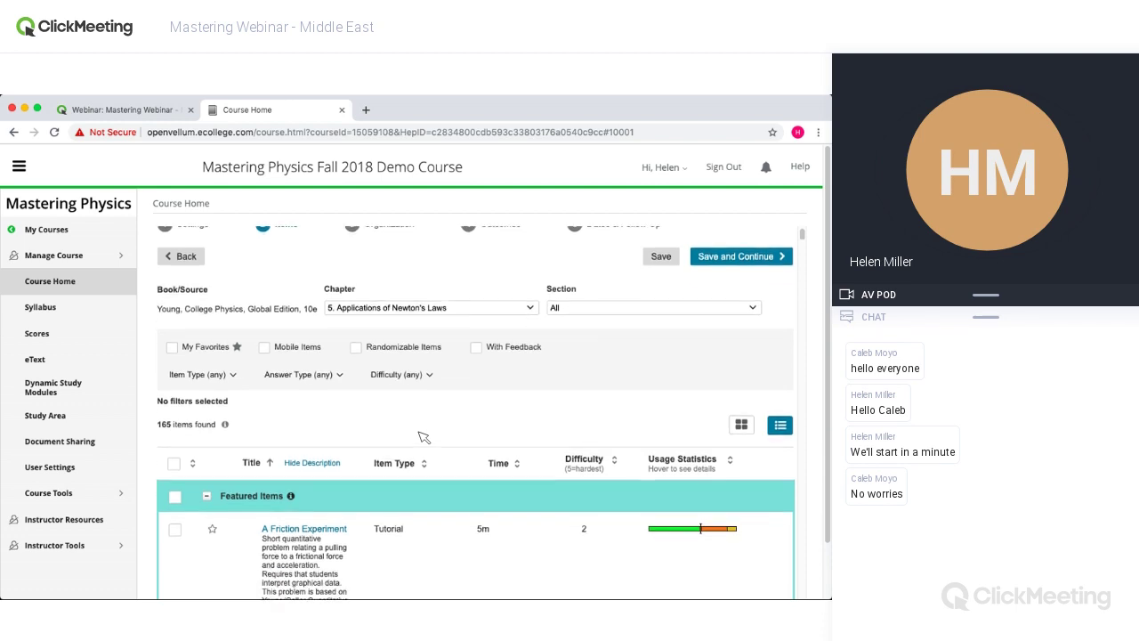
- Review the item types, times, difficulty and usage statistics of the chapter's tutorials and end-of-chapter problems
scroll(423, 437, "down", 1)
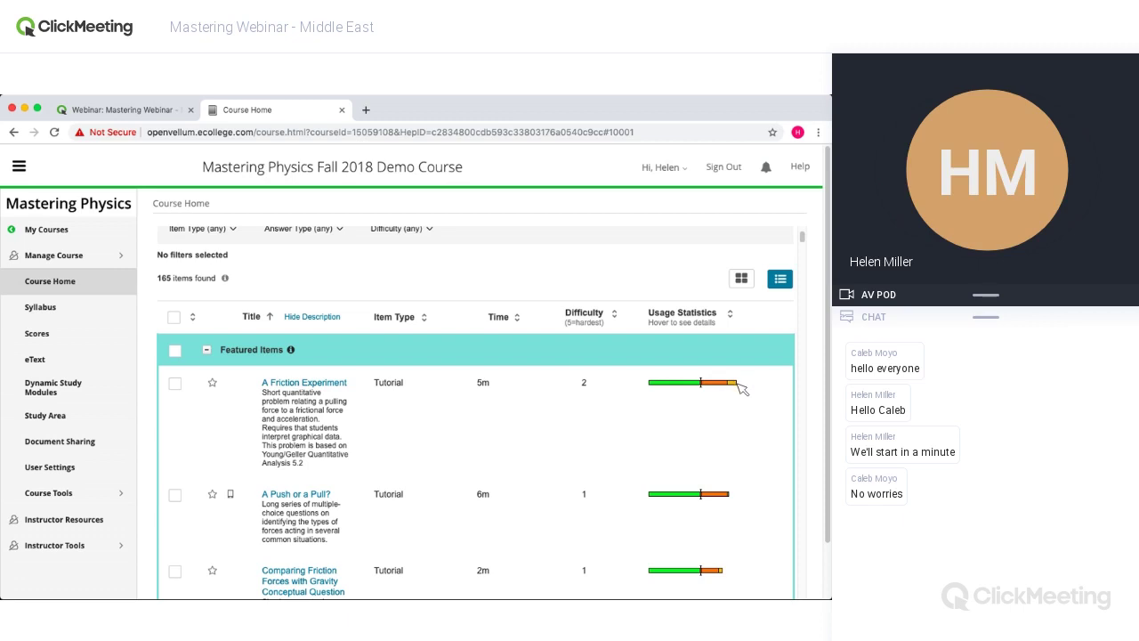
scroll(609, 494, "down", 1)
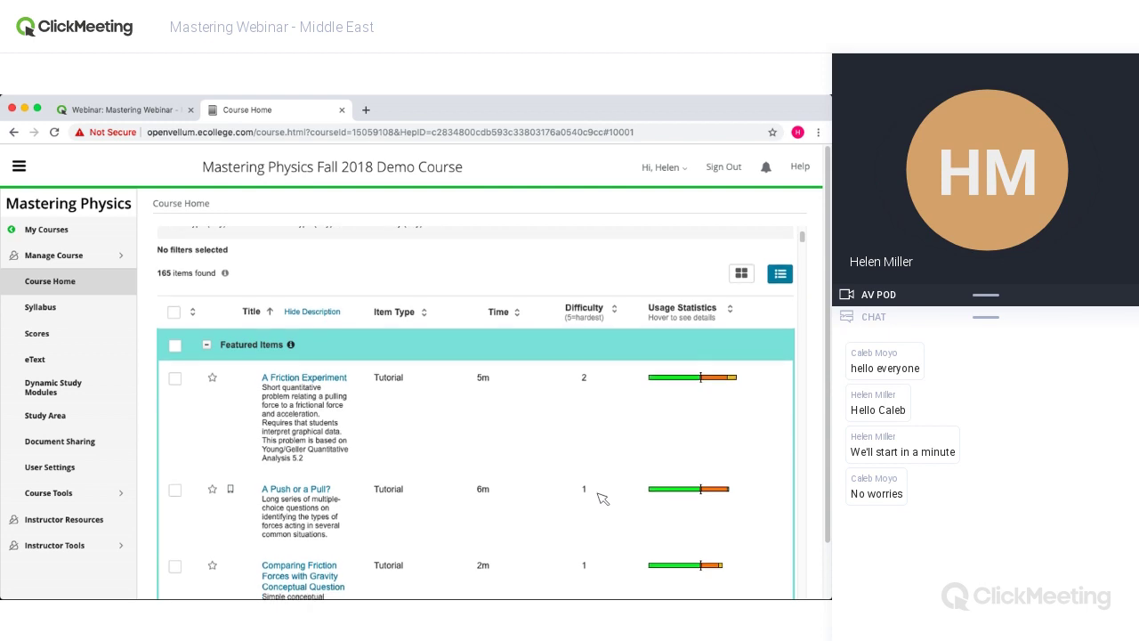
scroll(603, 498, "down", 3)
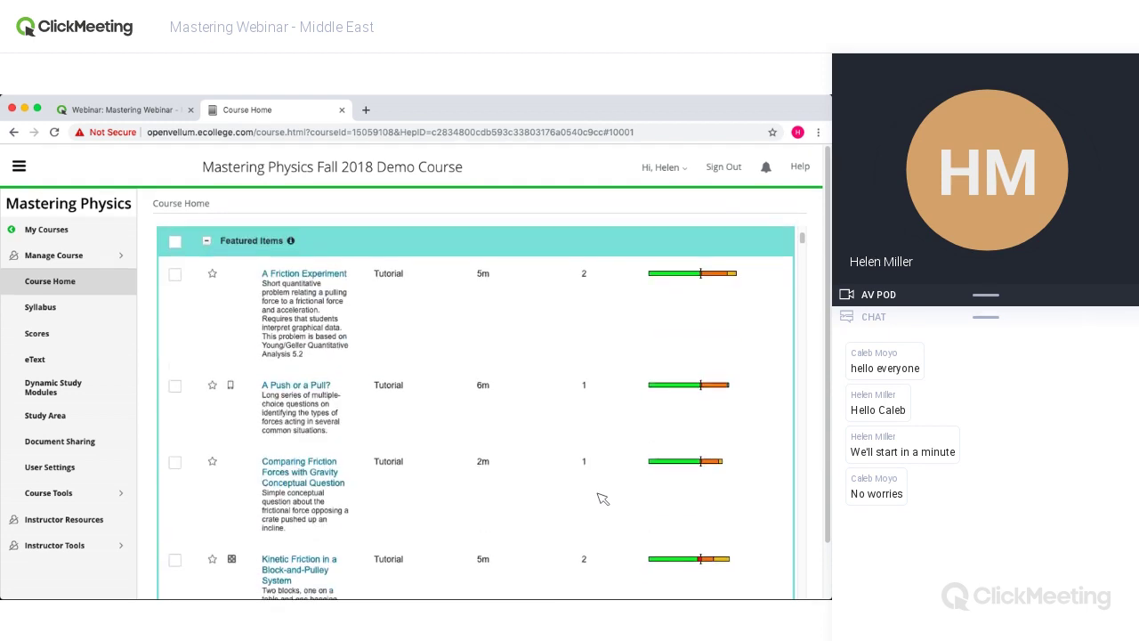
scroll(603, 499, "down", 2)
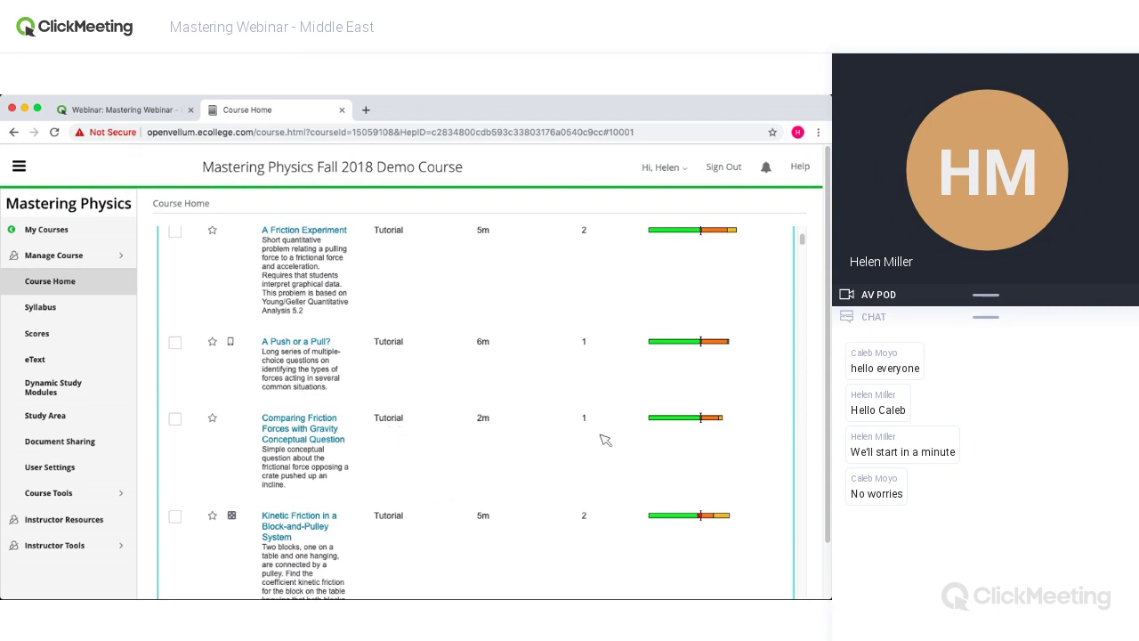
scroll(618, 478, "down", 8)
scroll(620, 479, "down", 15)
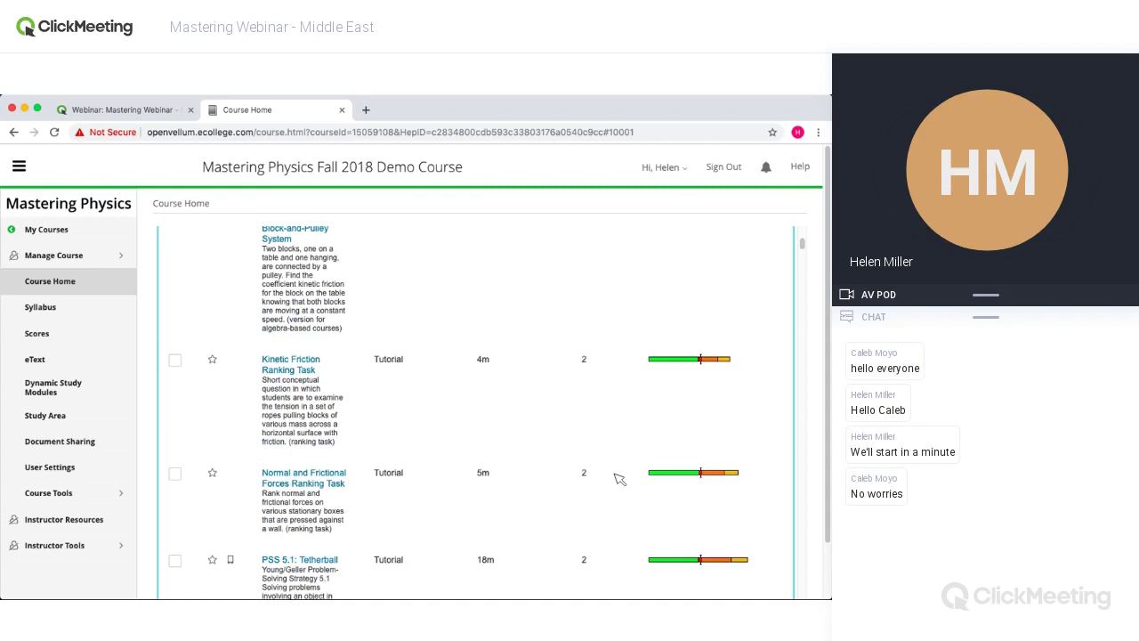
scroll(620, 479, "down", 15)
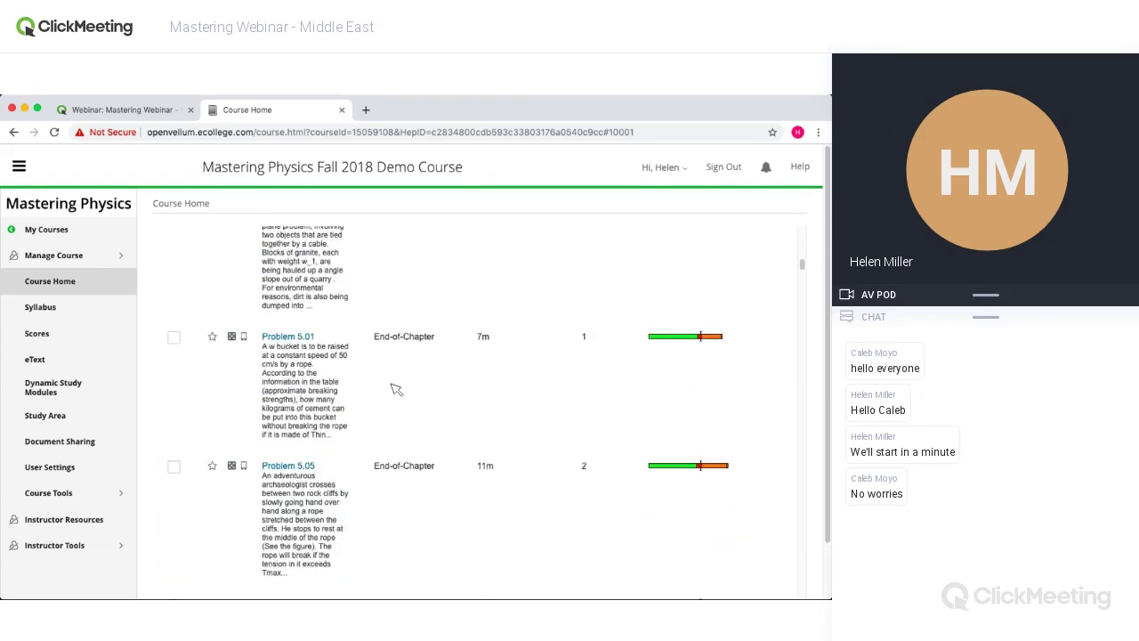
scroll(405, 374, "up", 3)
scroll(432, 350, "up", 3)
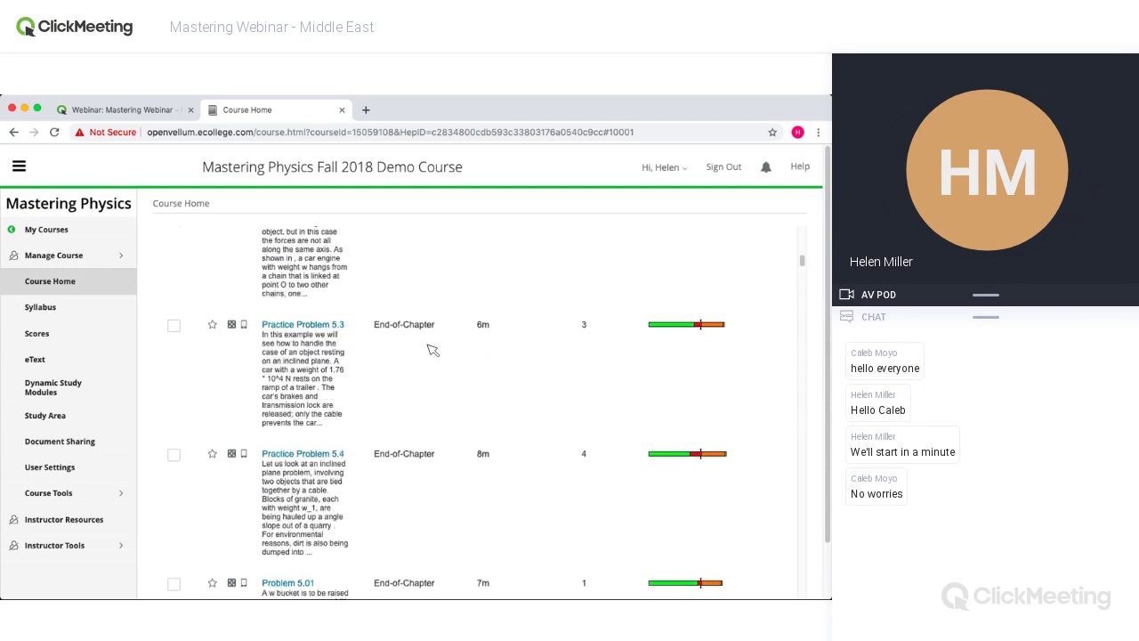
scroll(432, 350, "up", 10)
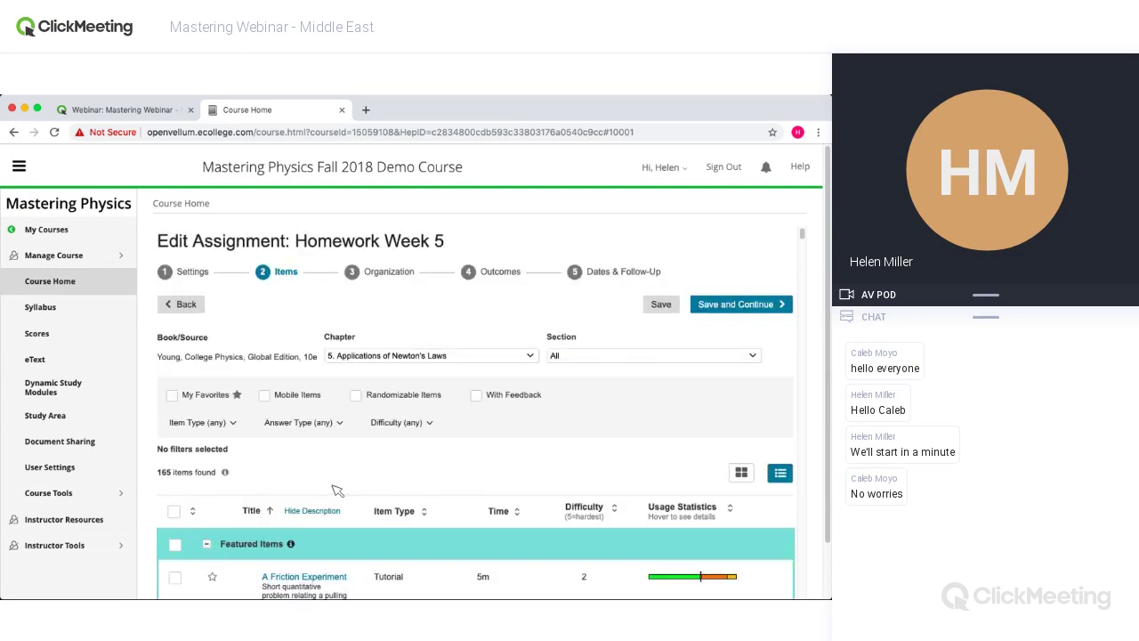
- Select the tutorials A Friction Experiment from the featured items and Hanging Chandelier from section 5.1 for the assignment
scroll(337, 490, "down", 3)
left_click(176, 322)
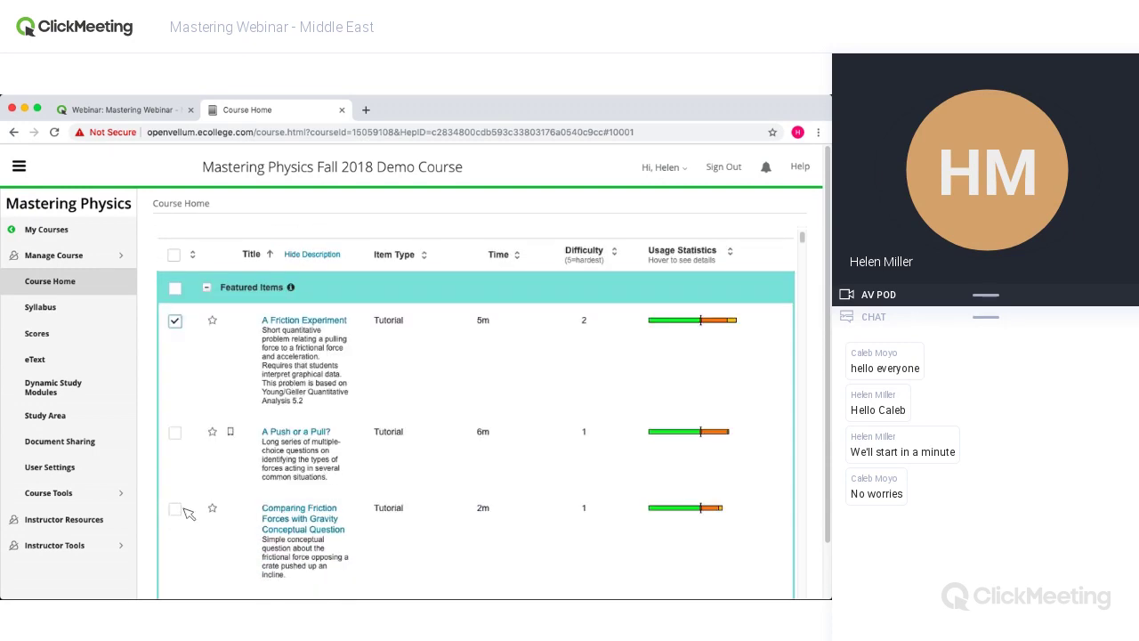
scroll(252, 516, "down", 10)
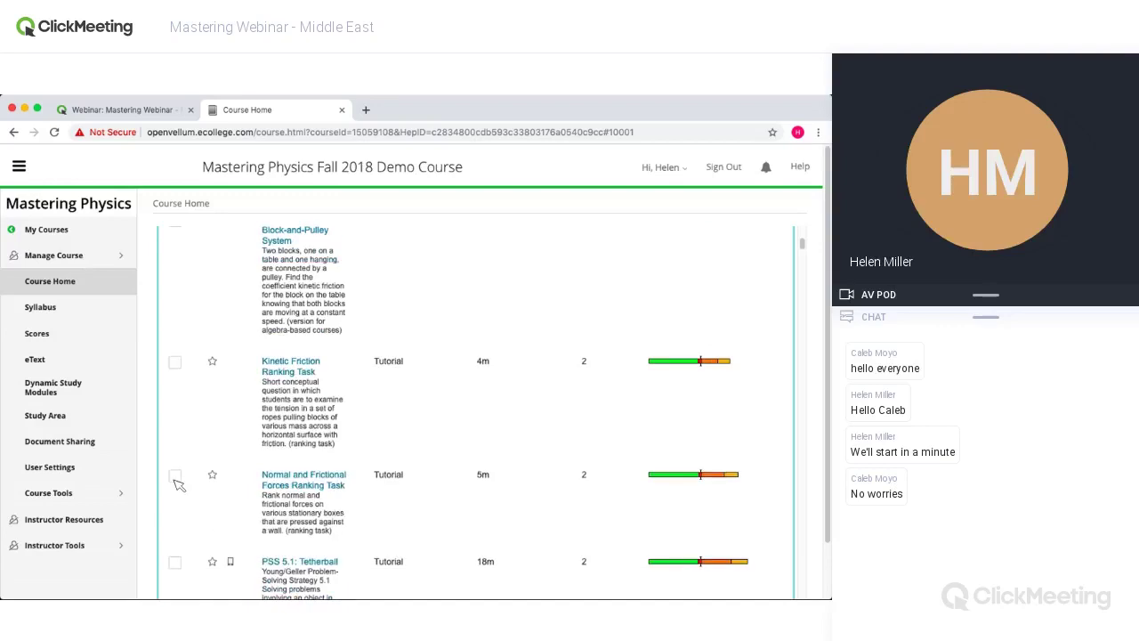
scroll(559, 498, "down", 5)
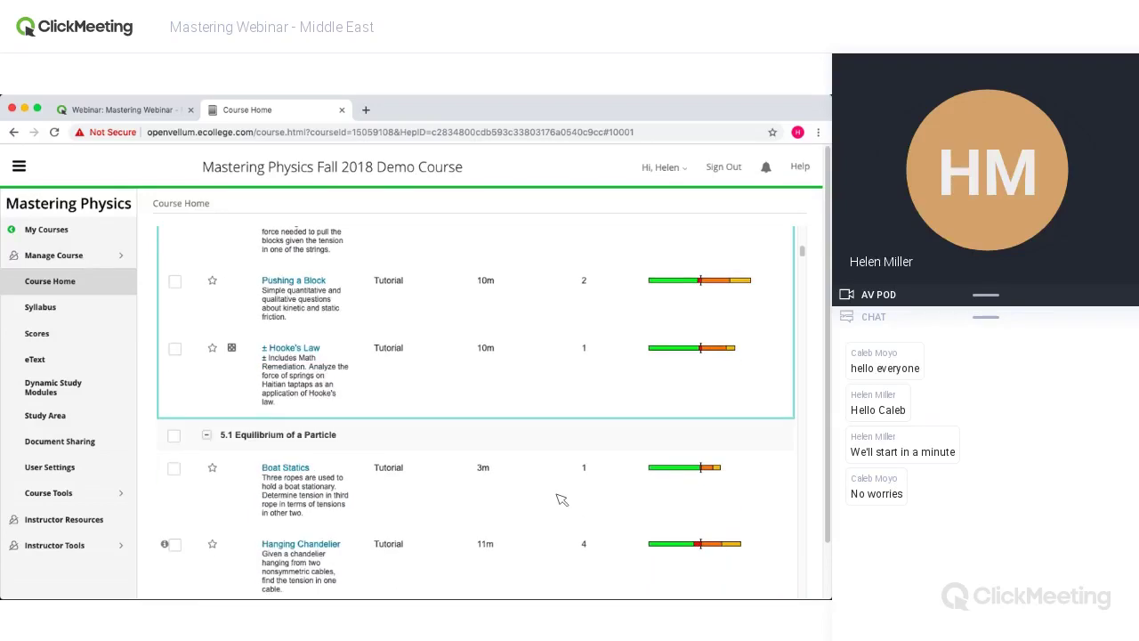
scroll(561, 499, "up", 1)
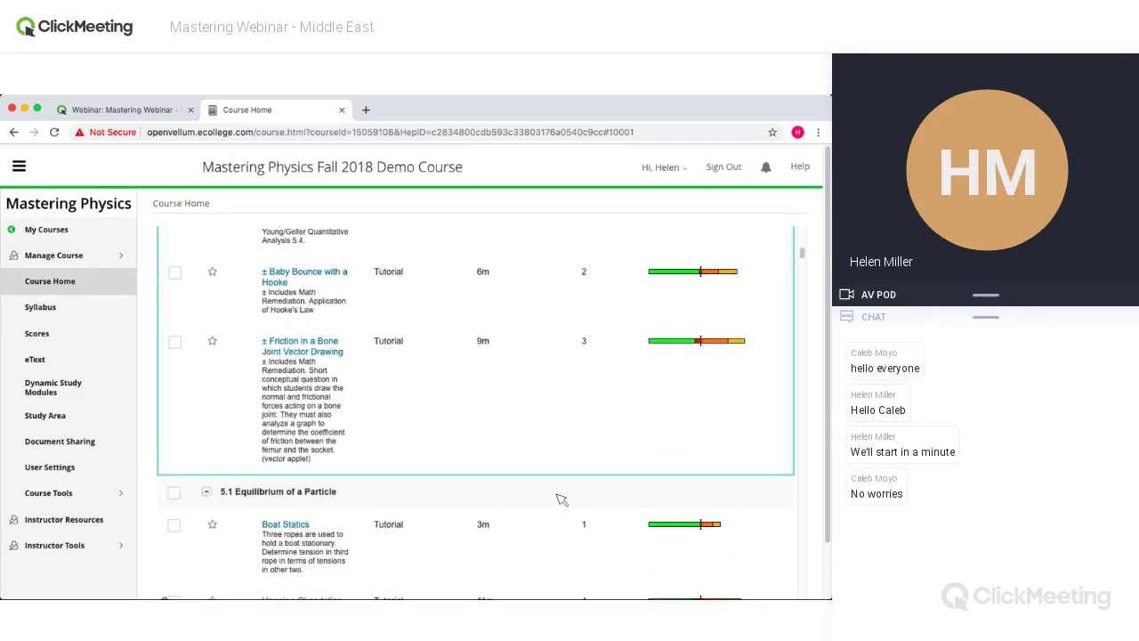
scroll(562, 499, "up", 3)
scroll(561, 499, "down", 5)
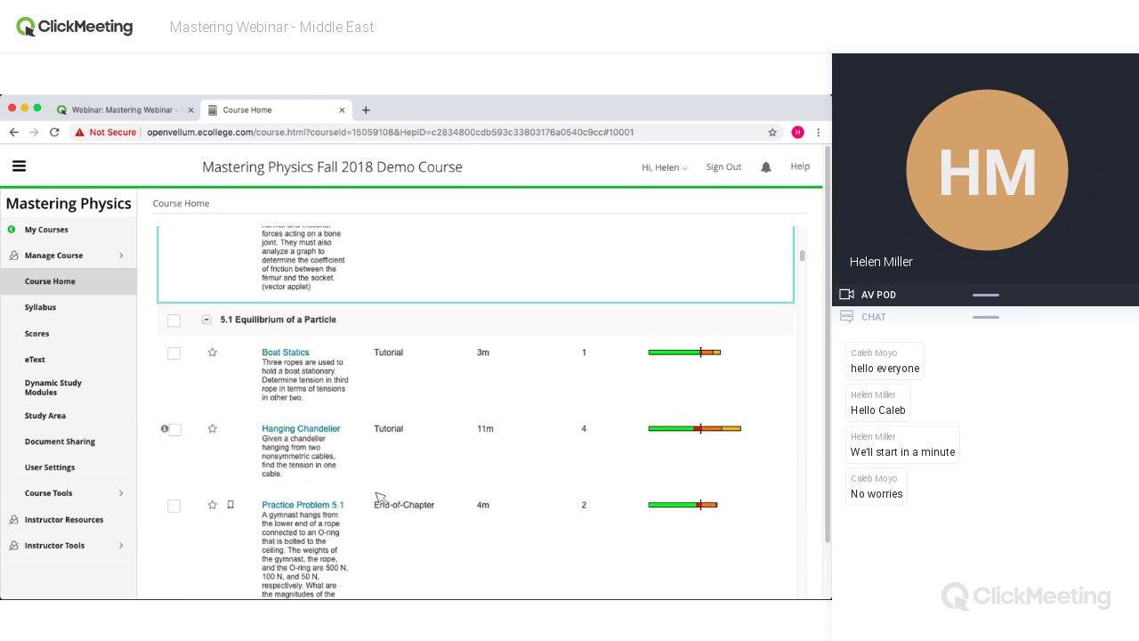
left_click(175, 430)
- Select the end-of-chapter items Practice Problem 5.2 and Problem 5.01 from section 5.1 for the assignment
scroll(599, 504, "down", 3)
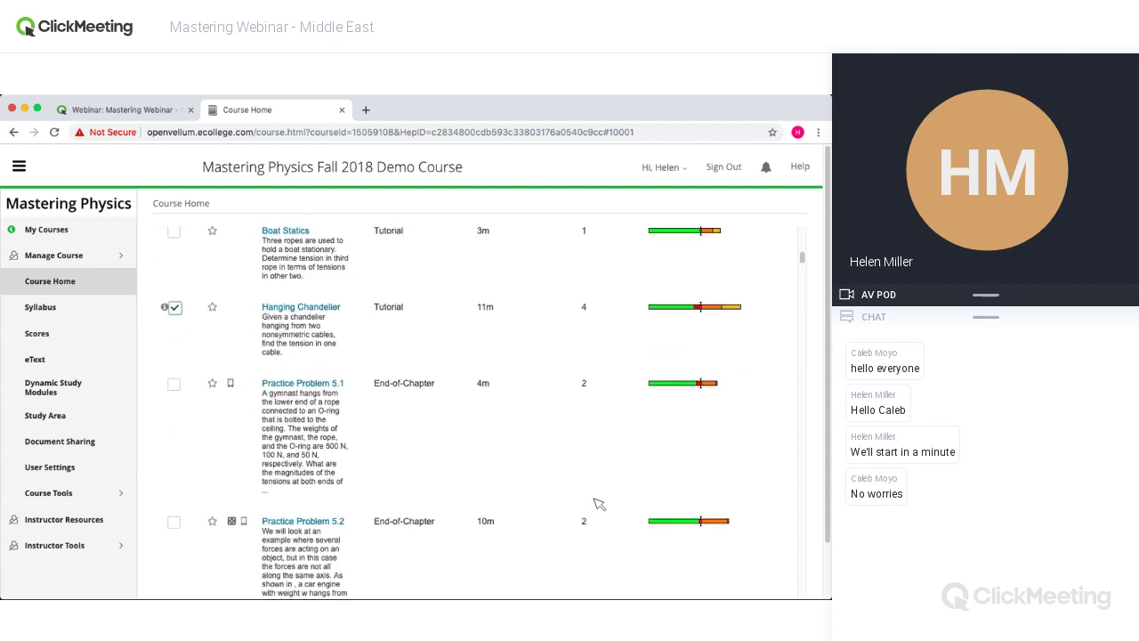
left_click(174, 522)
scroll(587, 460, "down", 4)
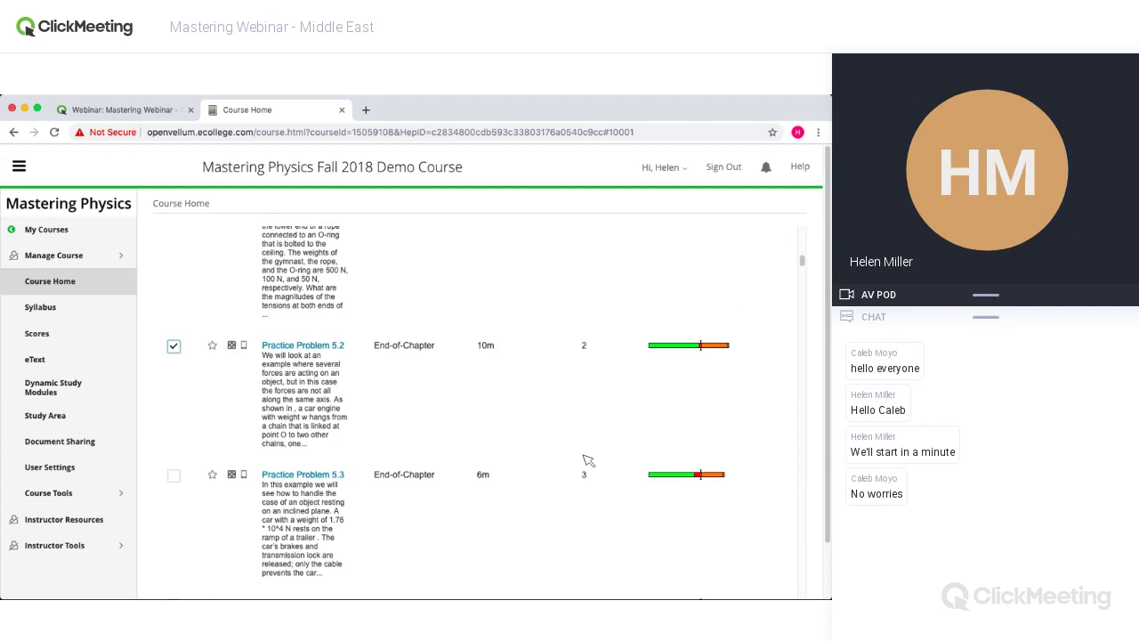
scroll(587, 461, "down", 1)
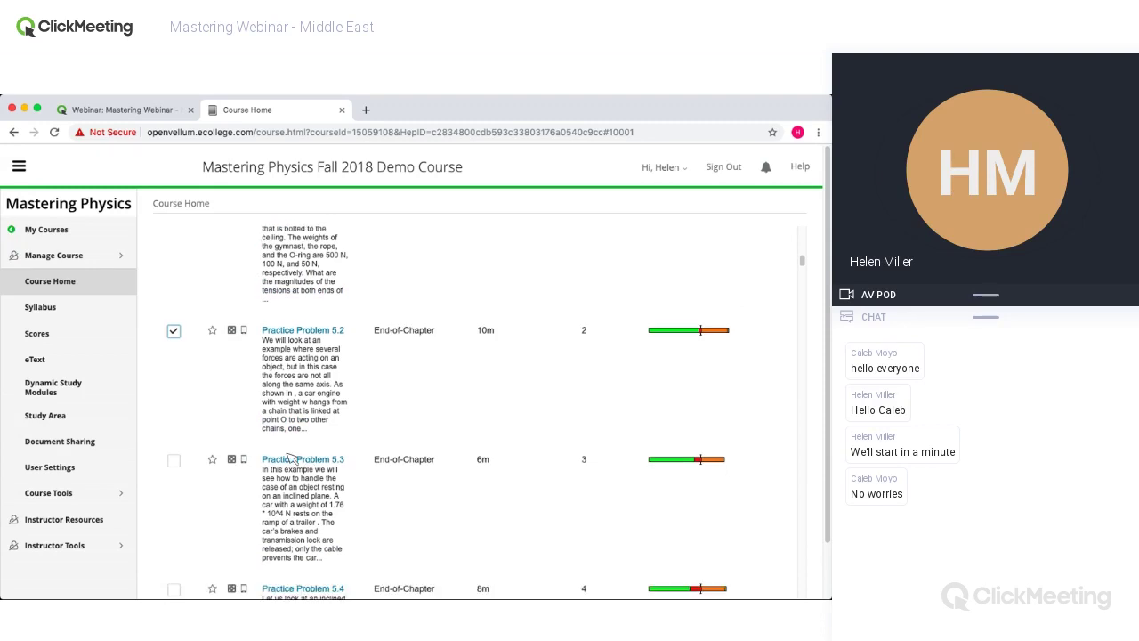
scroll(182, 485, "down", 5)
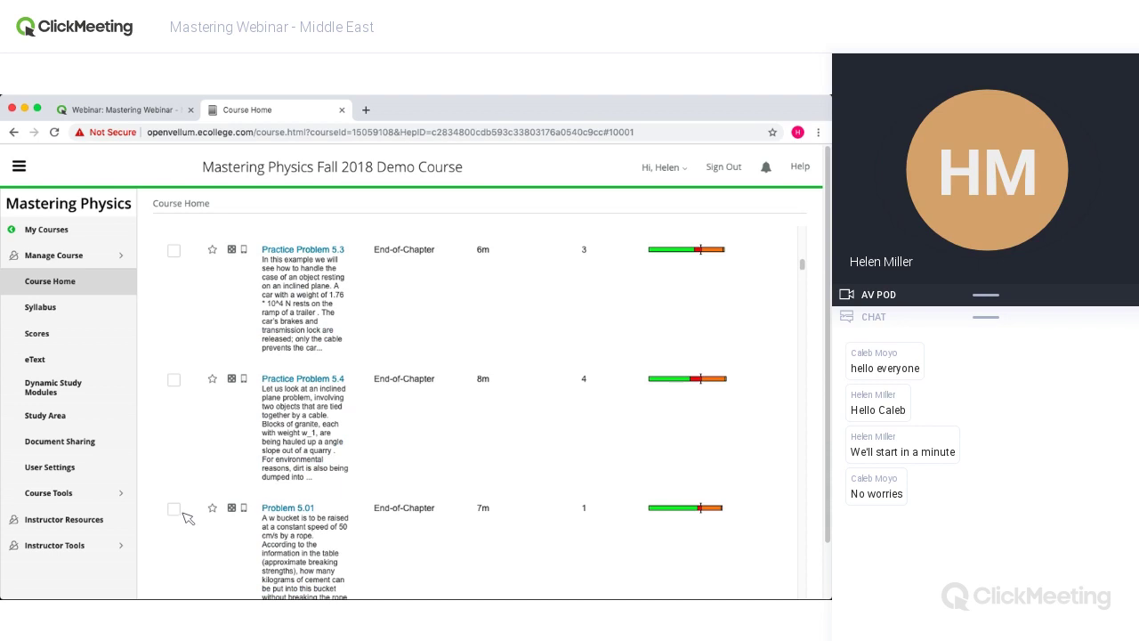
left_click(176, 511)
scroll(562, 509, "down", 1)
scroll(566, 514, "down", 3)
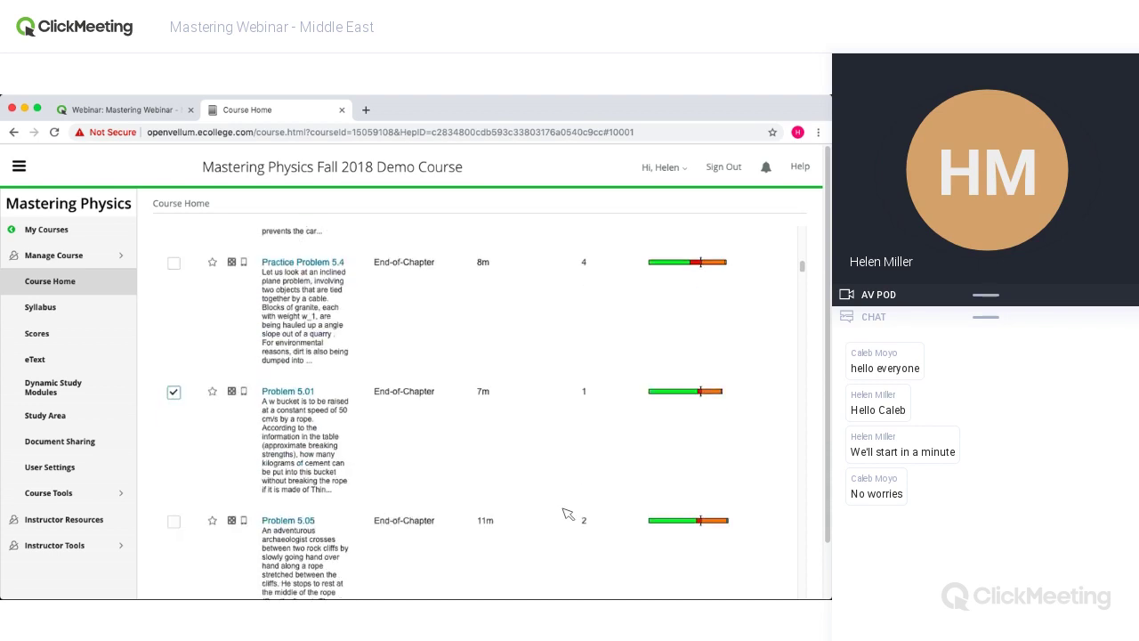
- Select Problem 5.07: Muscles and Tendons and Problem 5.13, and save the item selection to continue to the assignment's organization
scroll(341, 475, "down", 5)
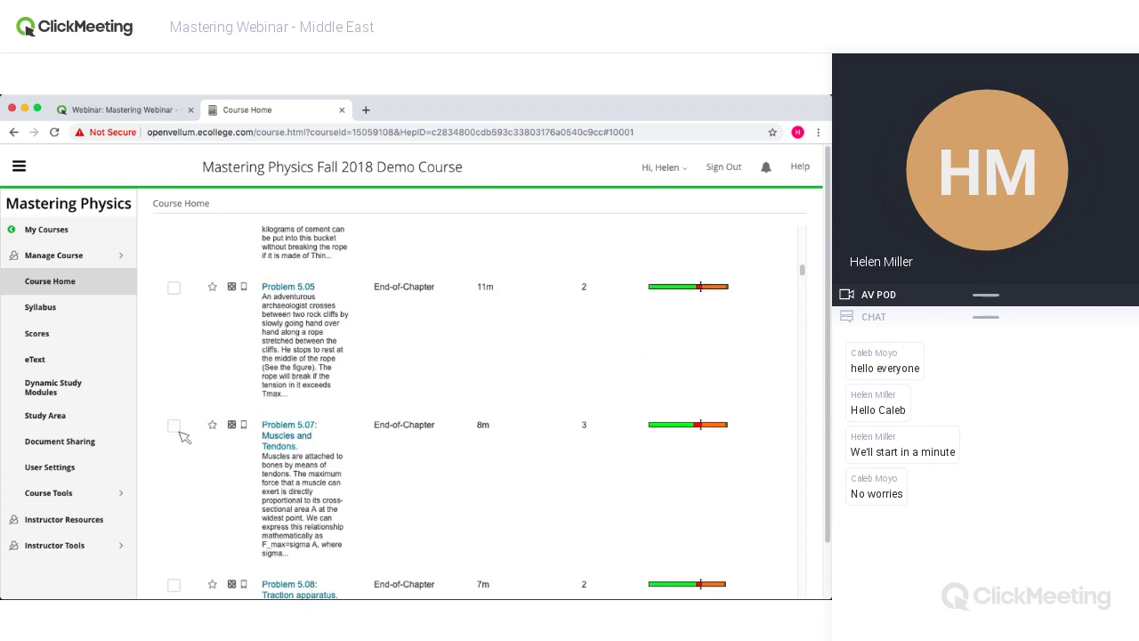
left_click(175, 425)
scroll(562, 517, "down", 3)
scroll(562, 518, "down", 3)
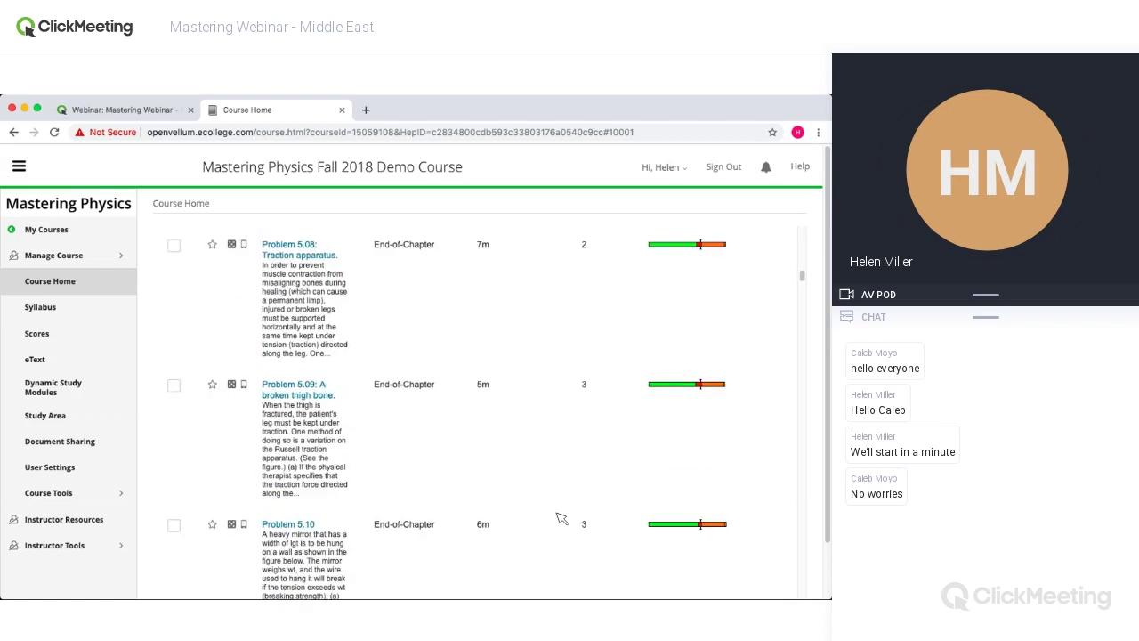
left_click(174, 533)
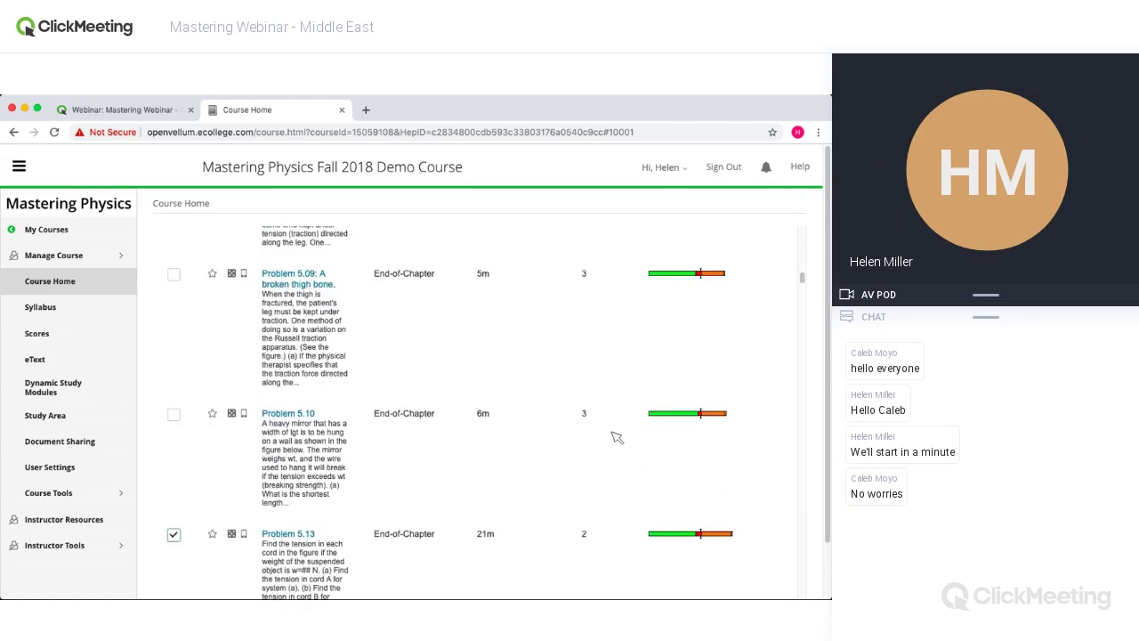
scroll(716, 405, "down", 10)
scroll(712, 403, "up", 10)
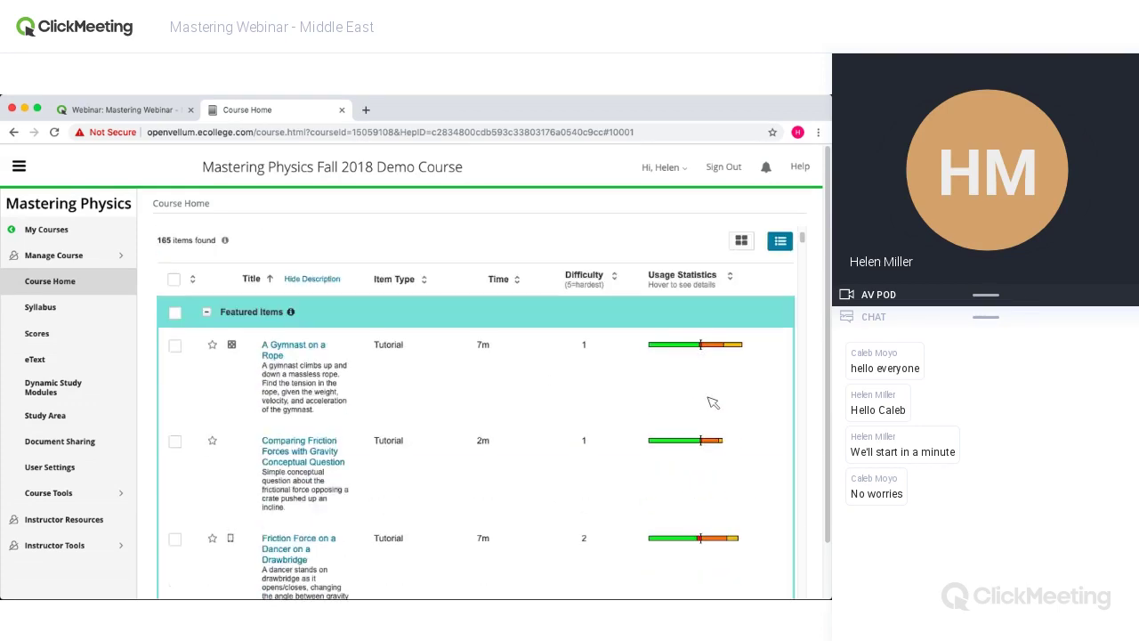
scroll(793, 405, "up", 3)
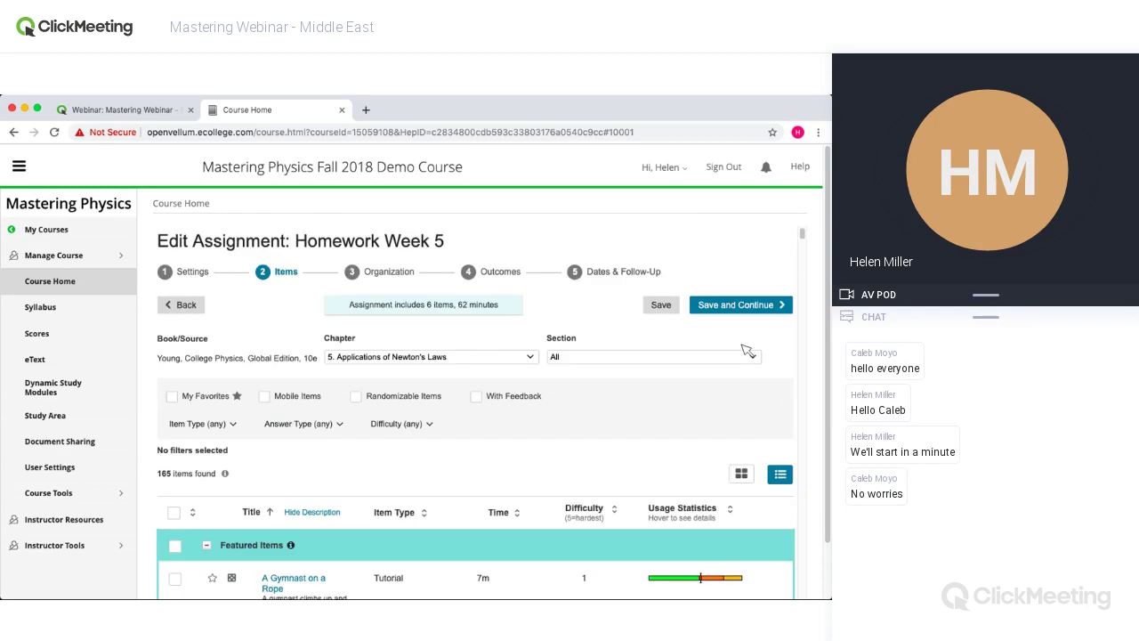
left_click(748, 309)
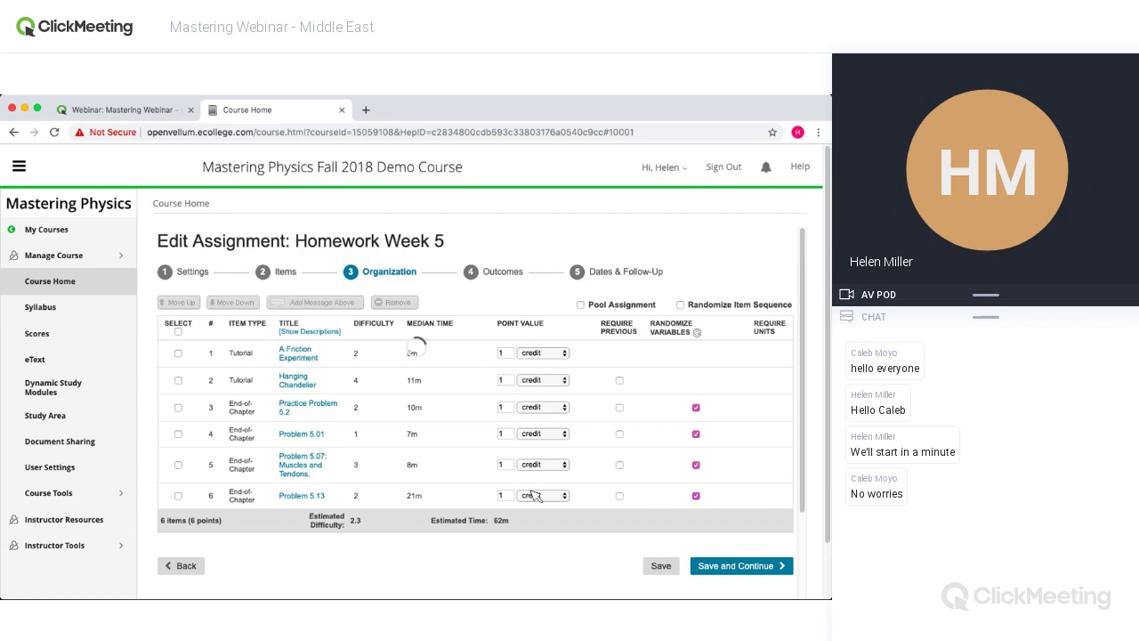
- Give Hanging Chandelier 3 points, require the previous item for it and for Practice Problem 5.2, and save the organization
double_click(506, 380)
type("3")
left_click(772, 388)
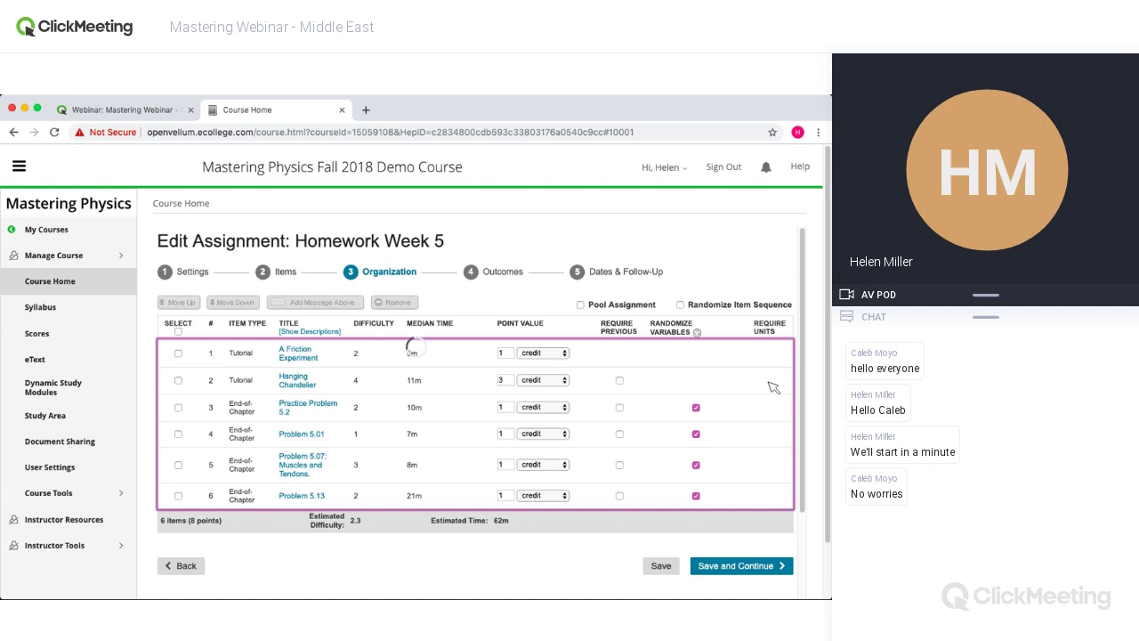
left_click(620, 381)
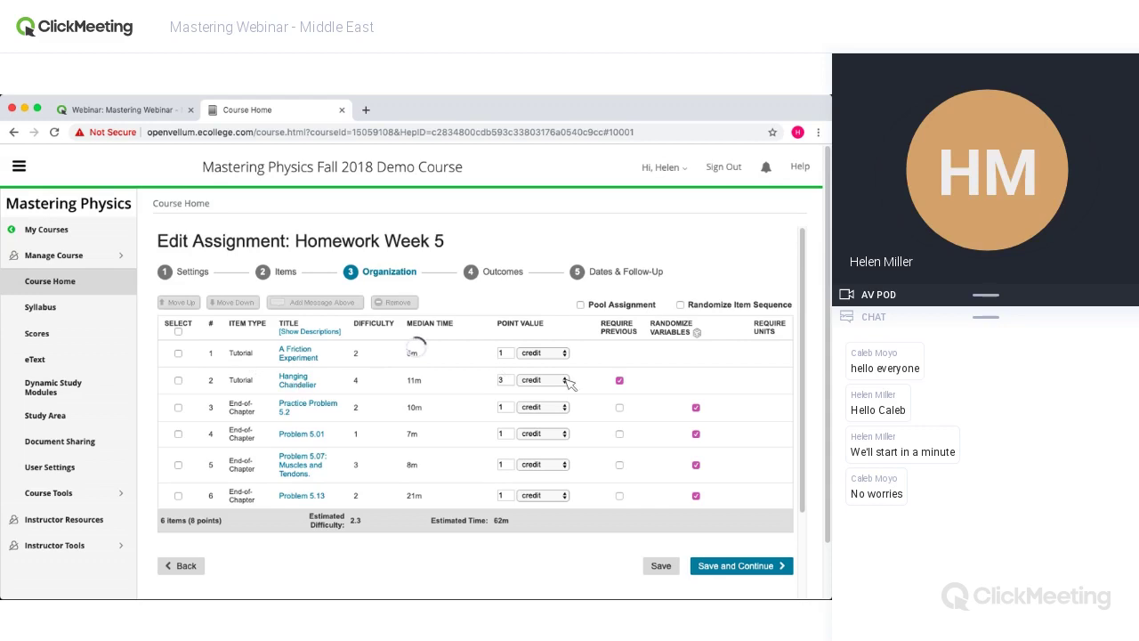
left_click(620, 408)
left_click(765, 568)
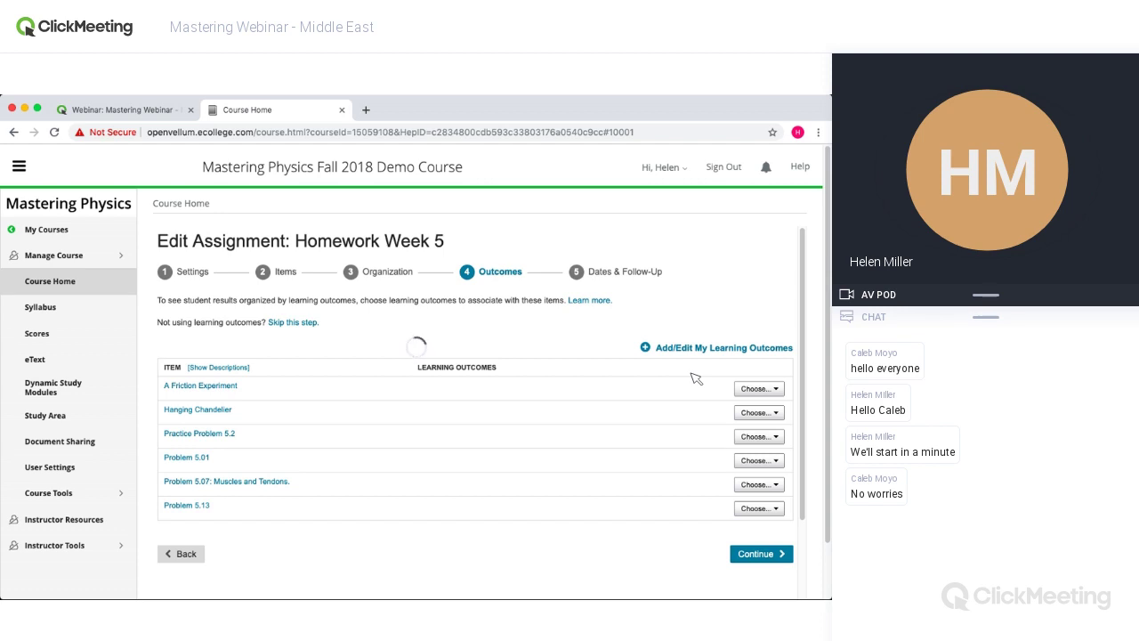
- Continue past the learning outcomes and set the due date to 05/29/19 at 11:59pm and student availability from 05/28/19 at 11:59pm
left_click(778, 561)
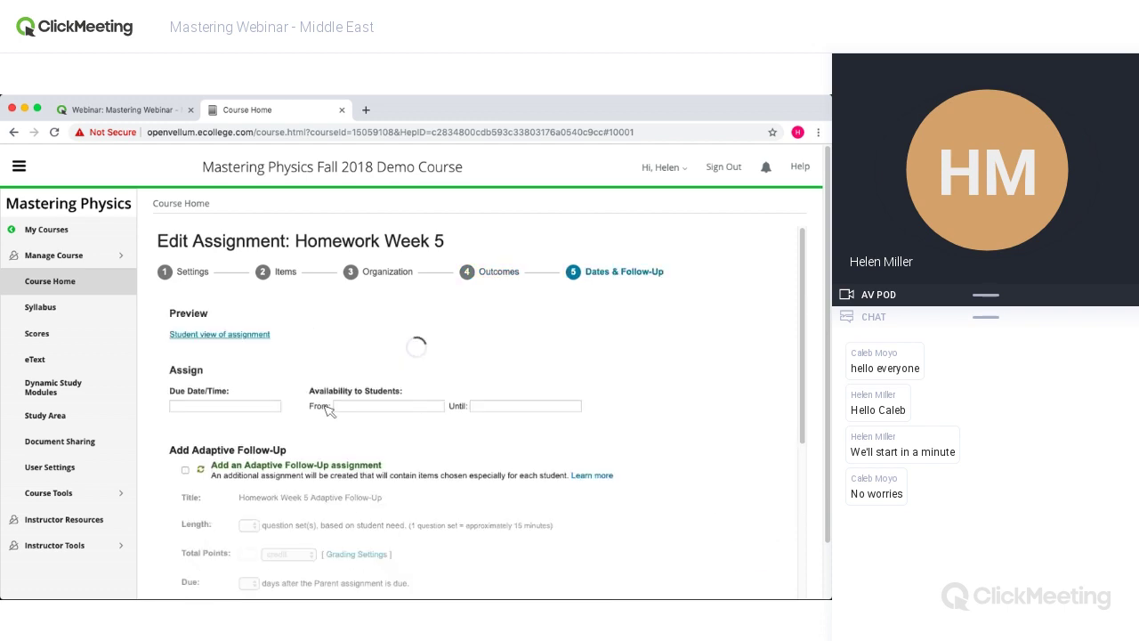
left_click(264, 407)
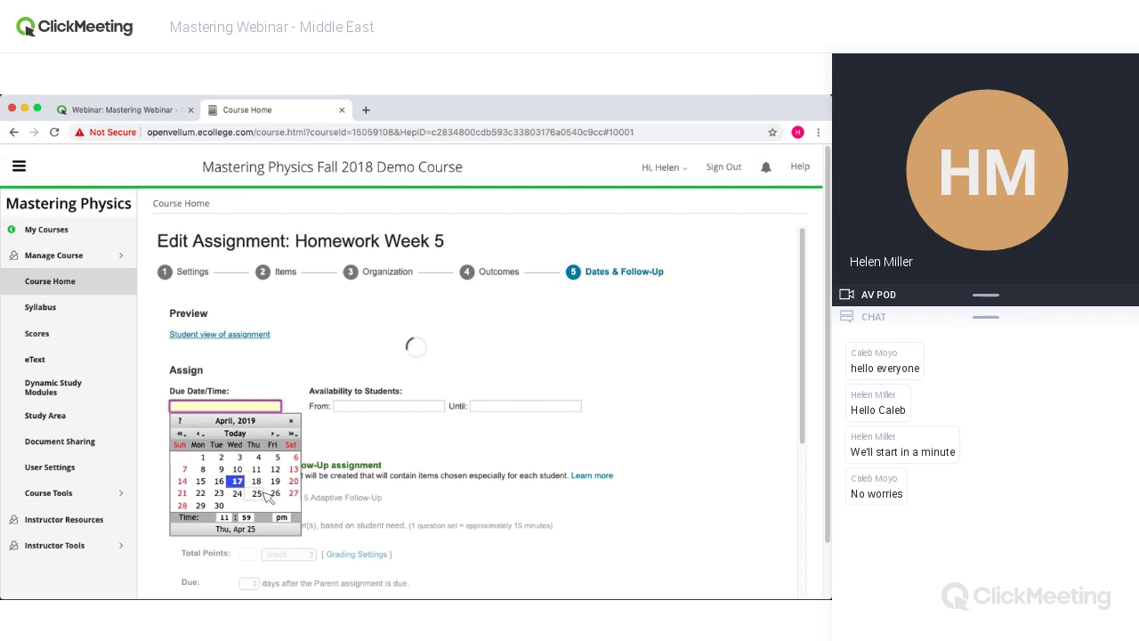
left_click(273, 435)
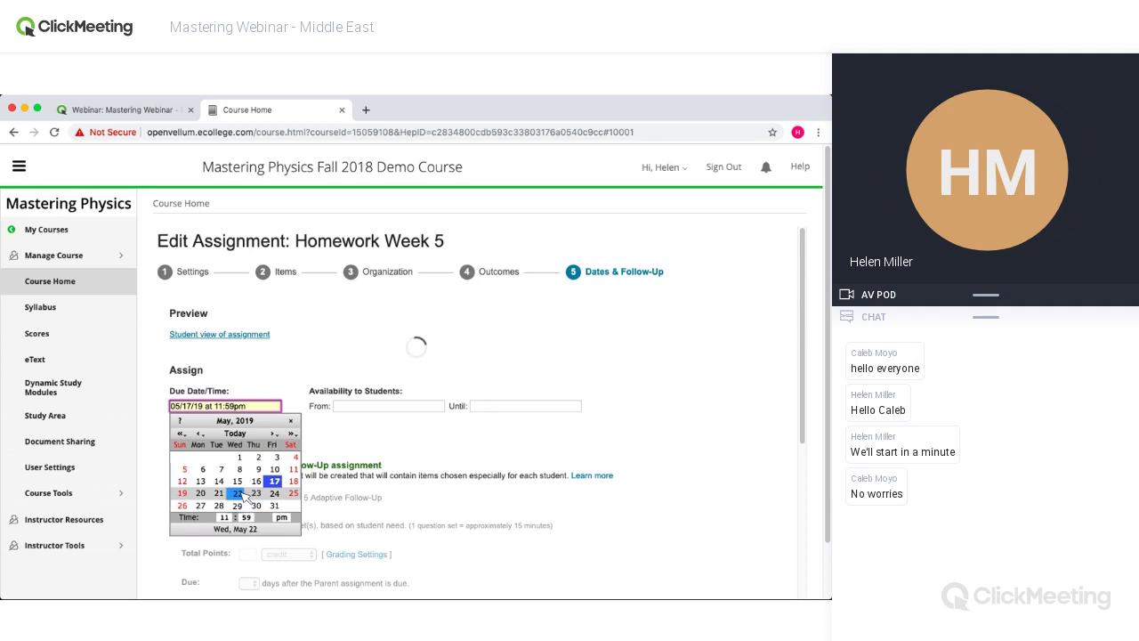
left_click(239, 505)
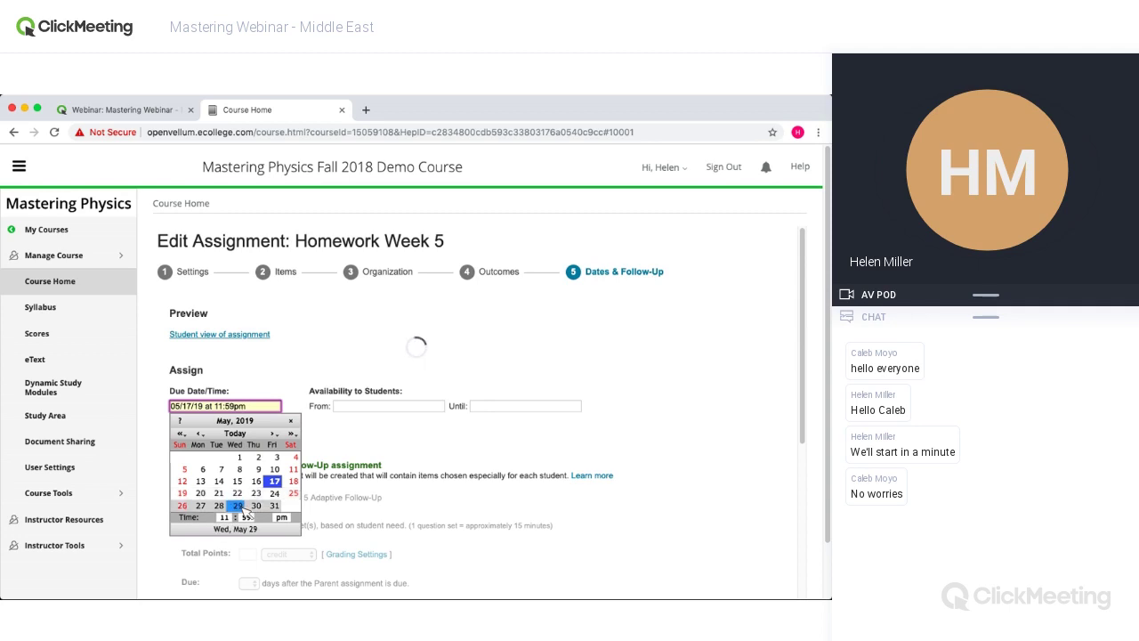
left_click(368, 407)
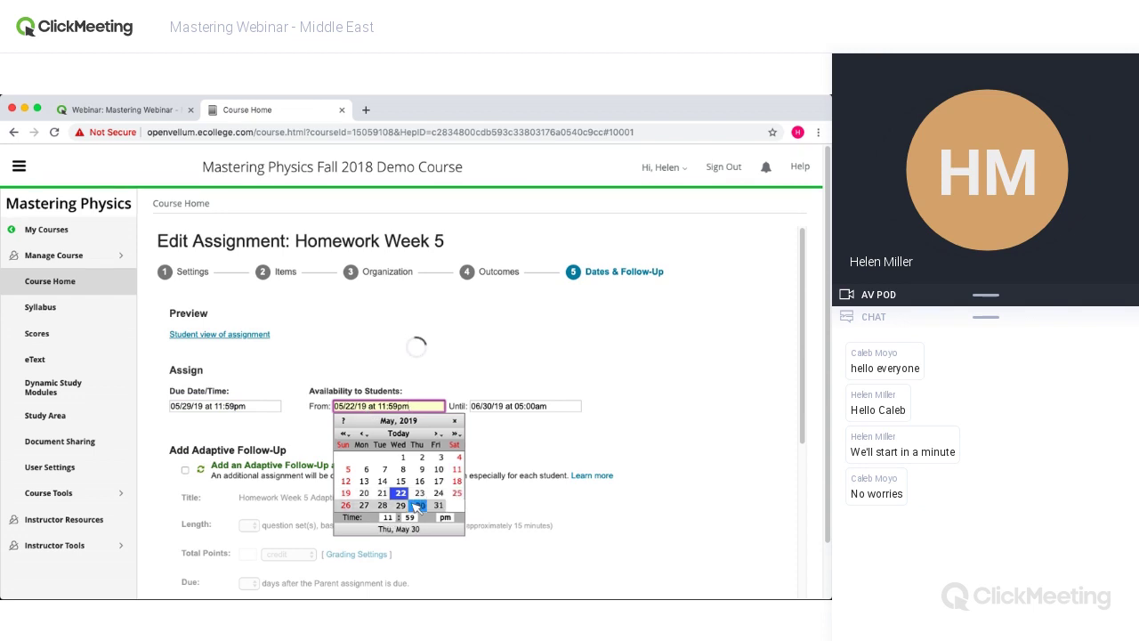
left_click(381, 504)
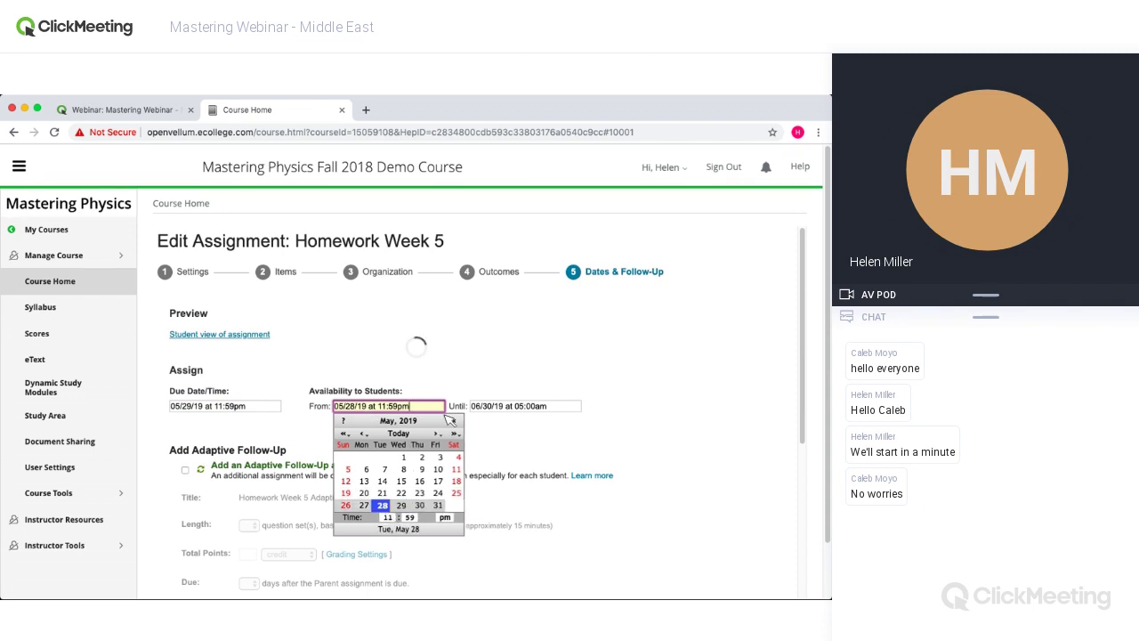
left_click(564, 407)
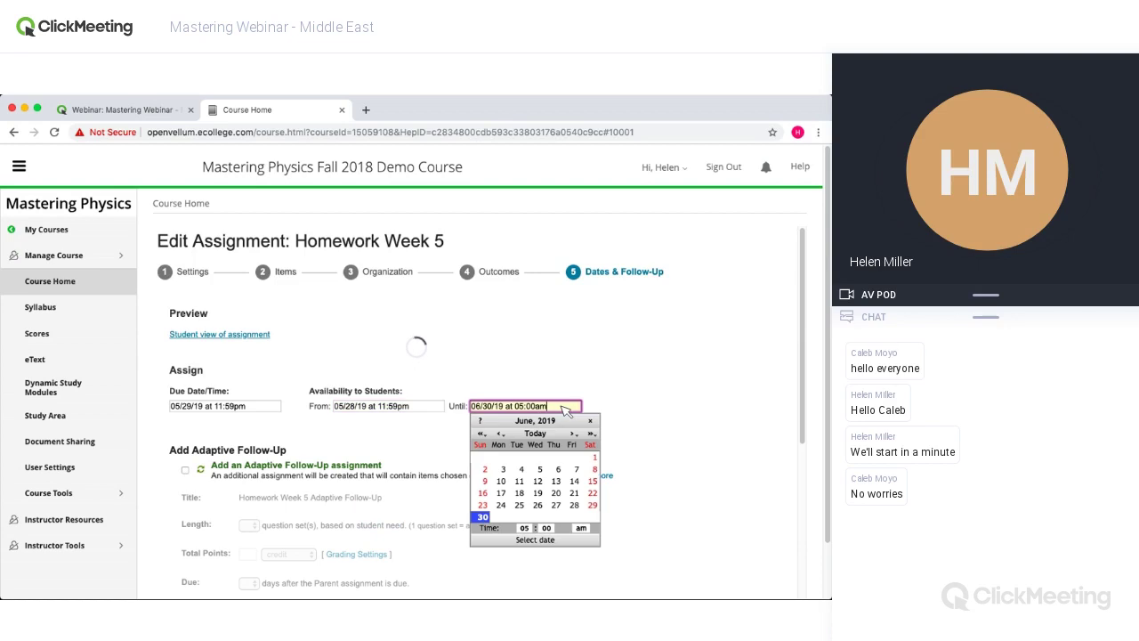
left_click(666, 447)
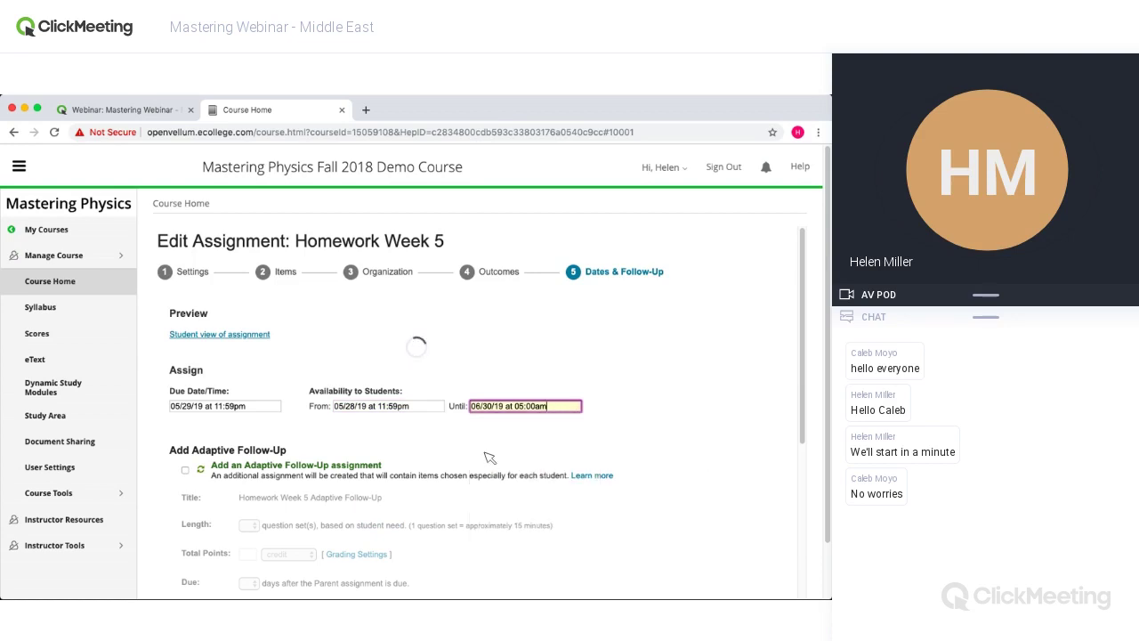
- Add an Adaptive Follow-Up assignment to Homework Week 5 and view its length choices
scroll(420, 468, "down", 2)
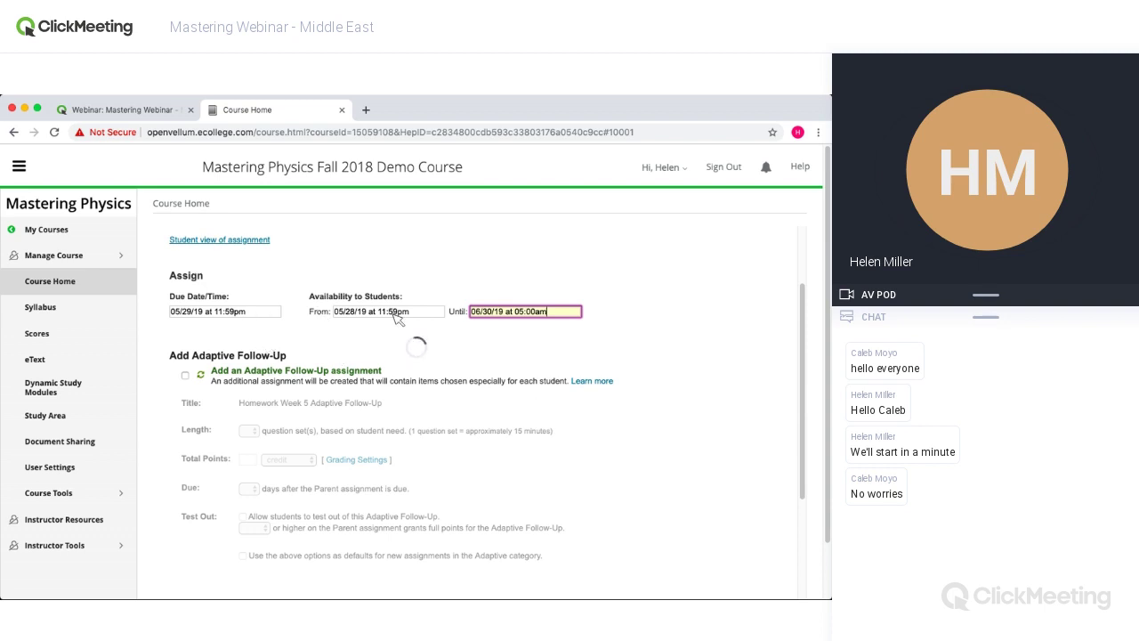
scroll(416, 347, "up", 1)
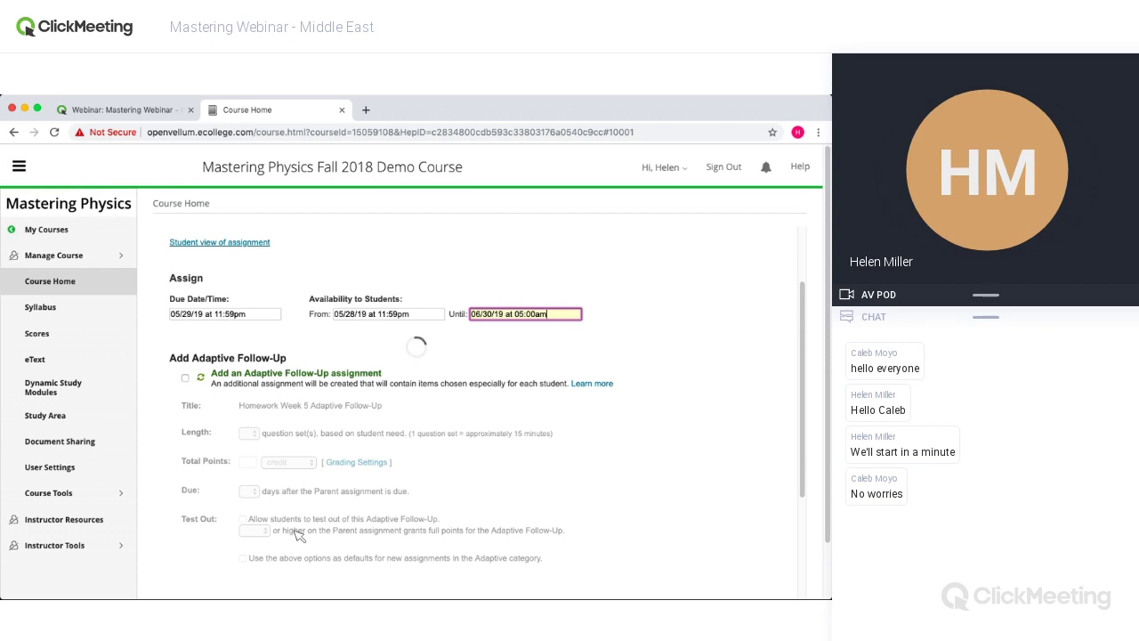
left_click(186, 377)
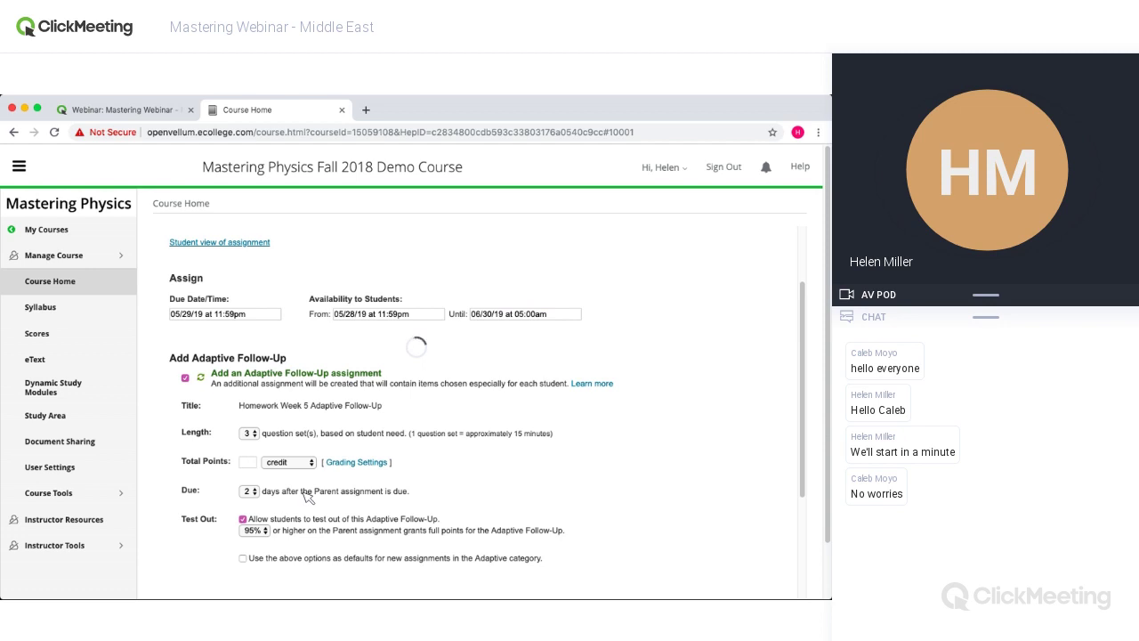
left_click(256, 434)
left_click(293, 428)
scroll(702, 289, "down", 3)
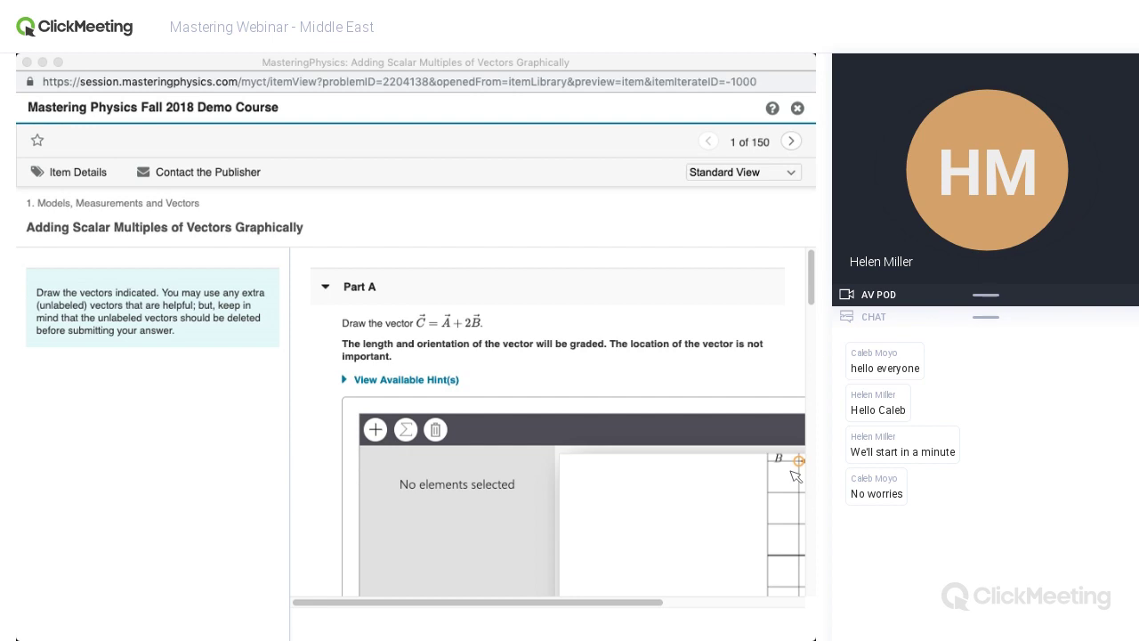
- Open the Learning Catalytics Demo module of the Mastering Physics Fall 2018 Demo Course
left_click(542, 110)
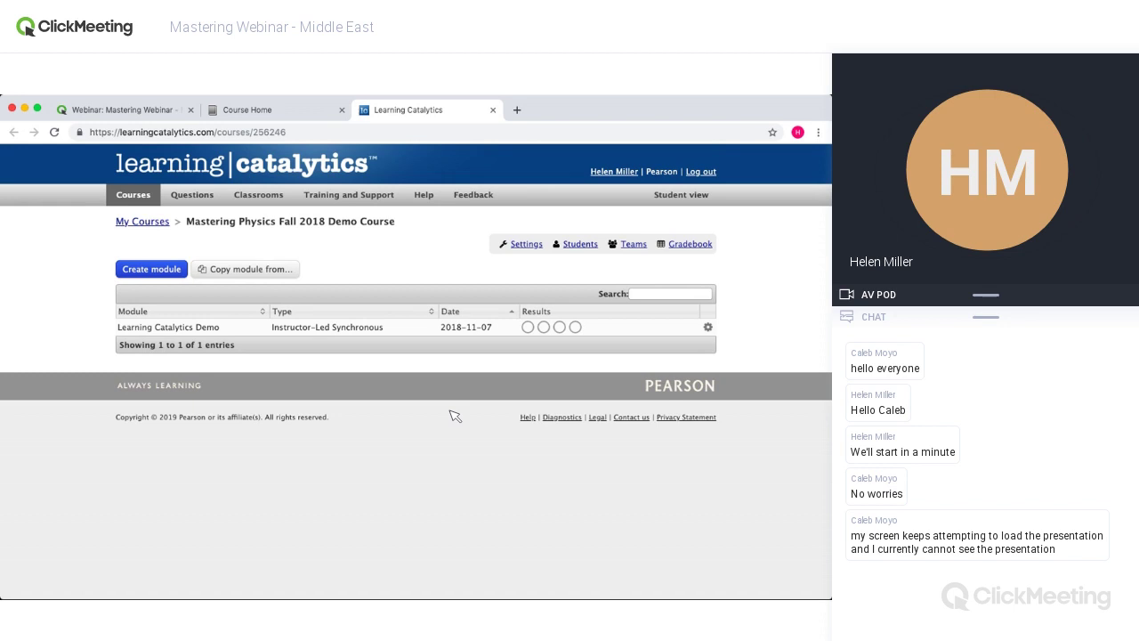
left_click(187, 329)
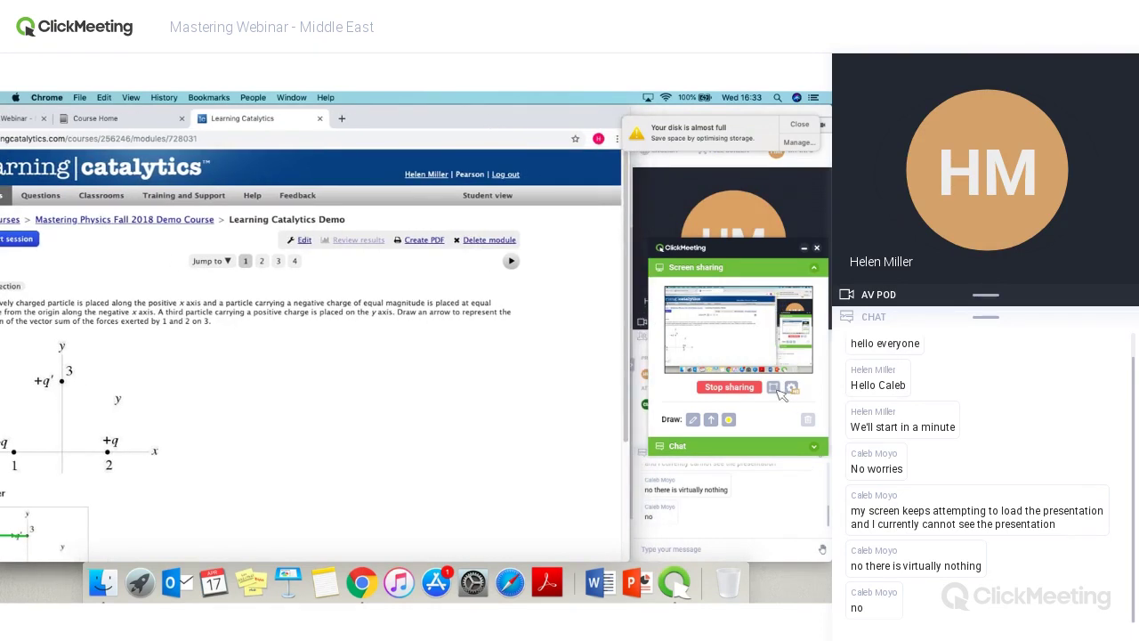
- Set the desktop sharing quality of the webinar to LiteQ Mode
left_click(780, 394)
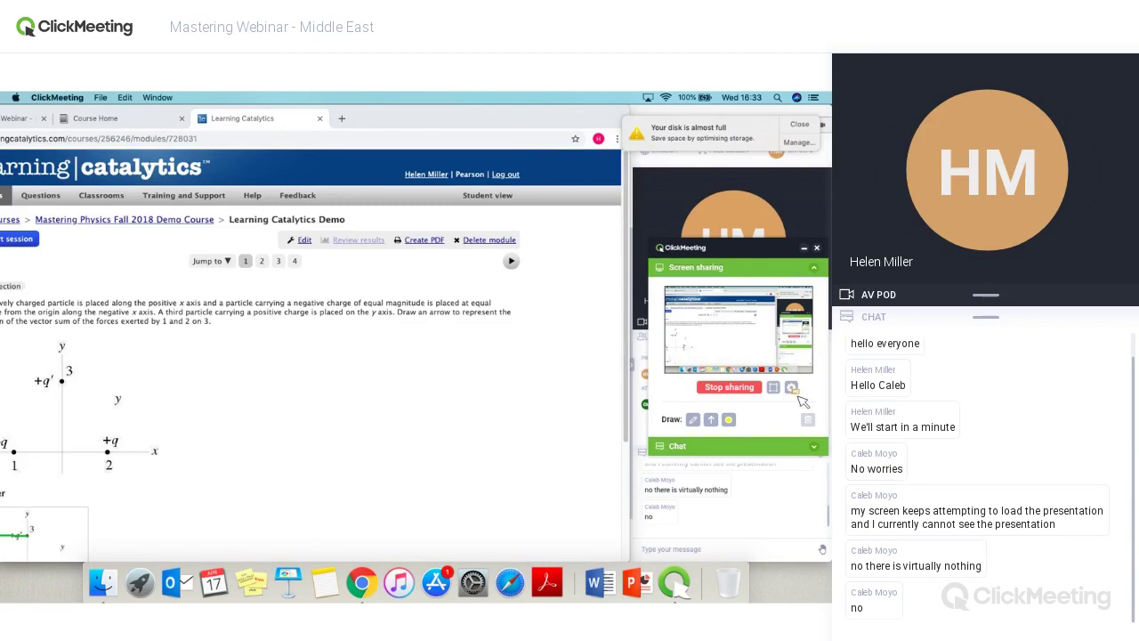
left_click(793, 390)
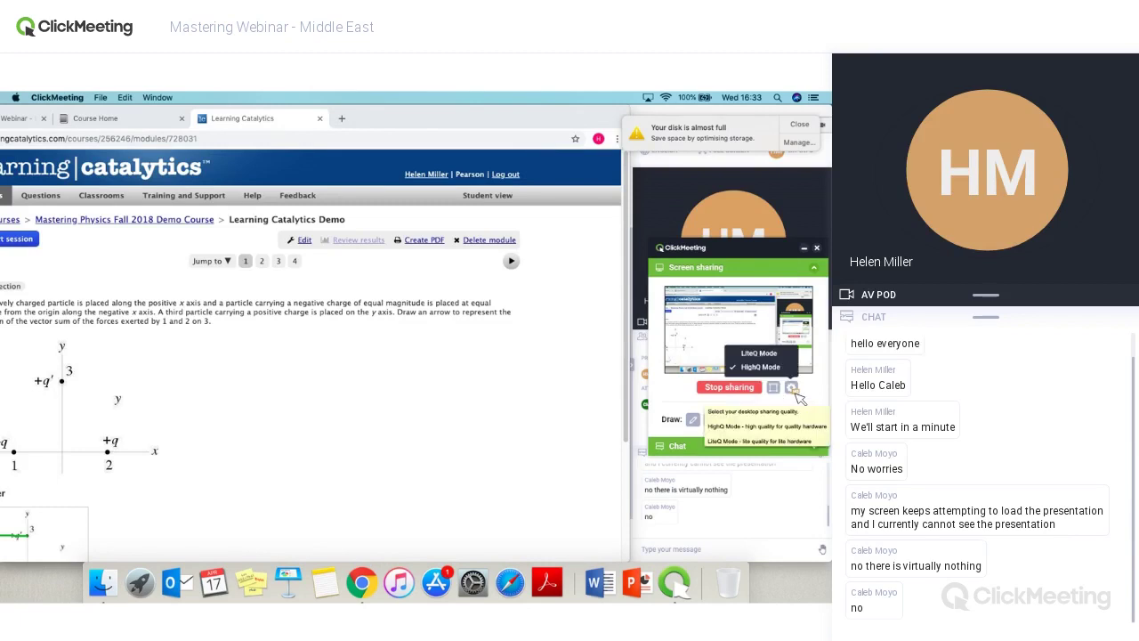
left_click(777, 355)
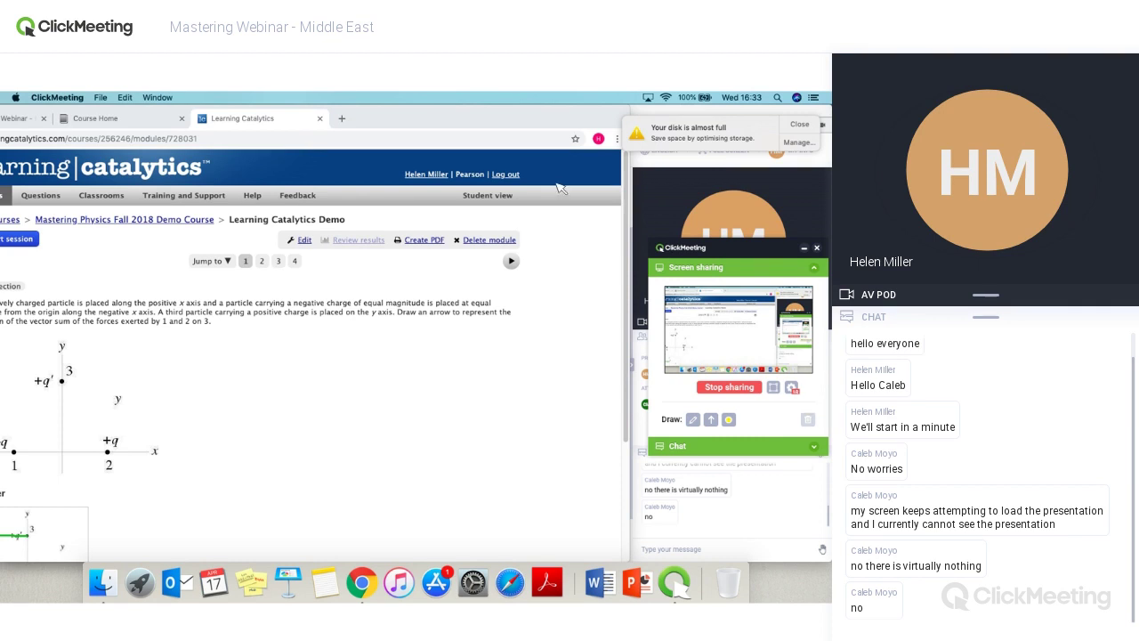
- Switch to the ClickMeeting webinar room and end the screen sharing
left_click(454, 126)
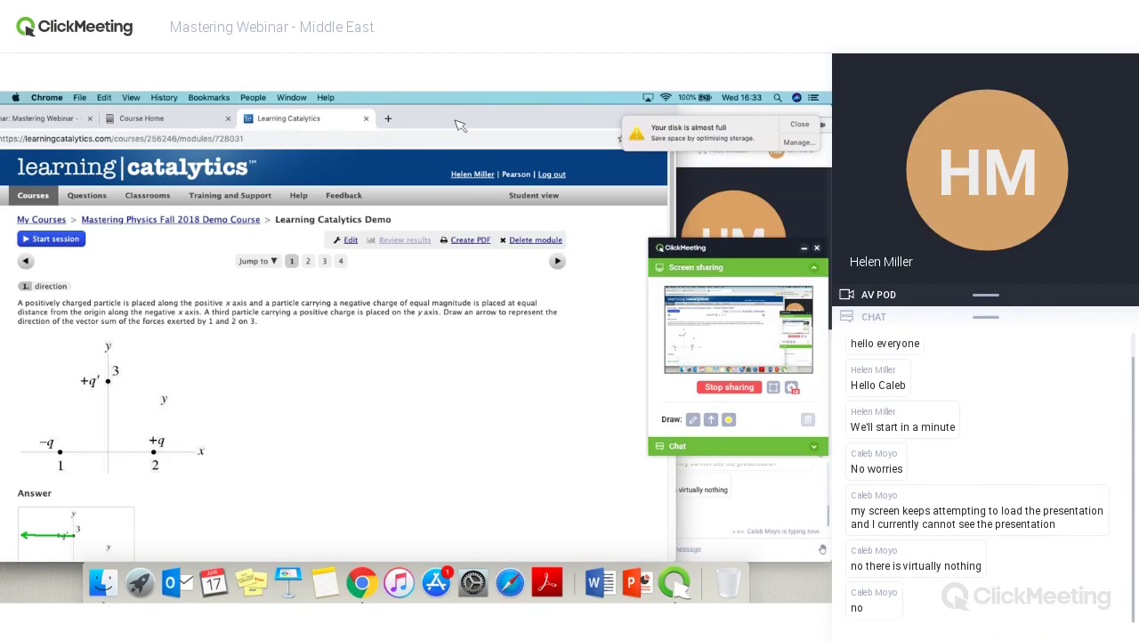
left_click(765, 555)
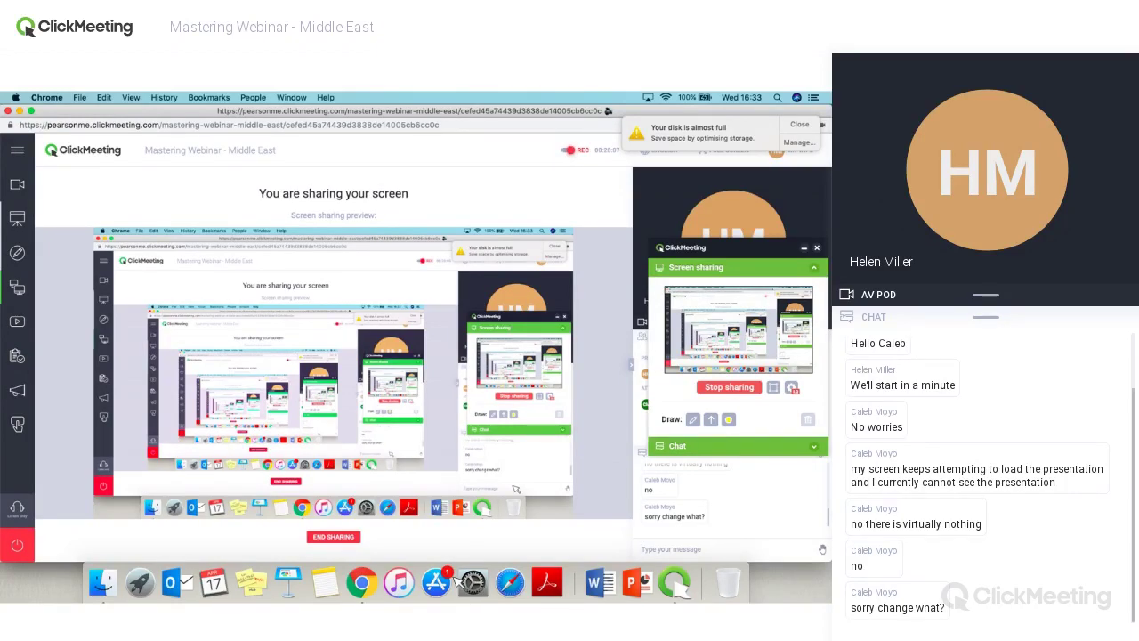
left_click(343, 537)
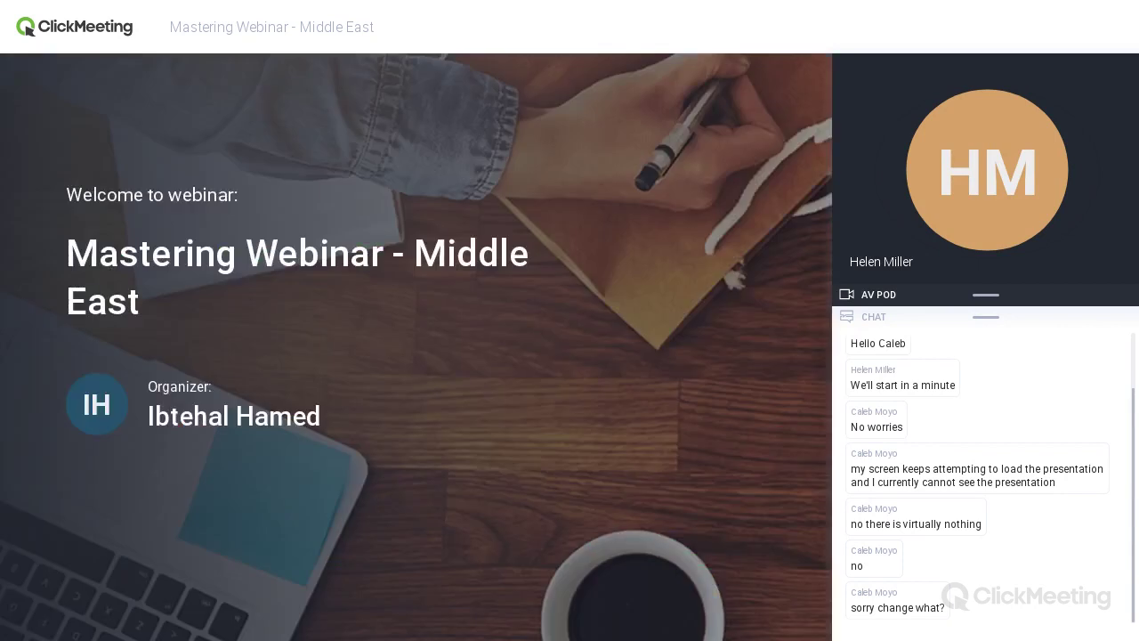